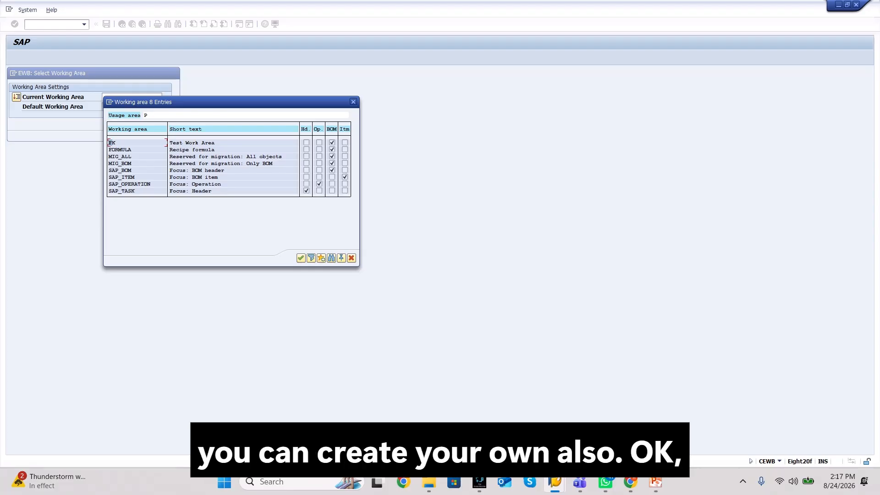
# Close the working area list and open the SAP Reference IMG through transaction SPRO in a new session
pyautogui.click(353, 102)
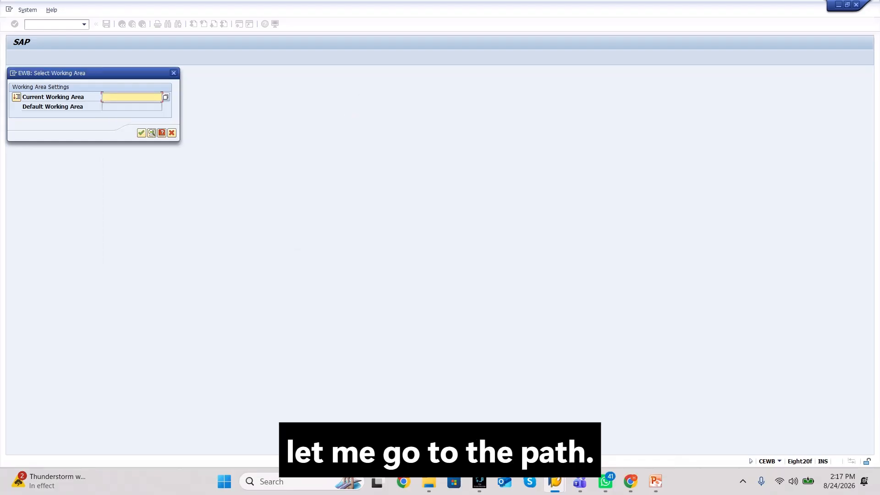
pyautogui.click(13, 74)
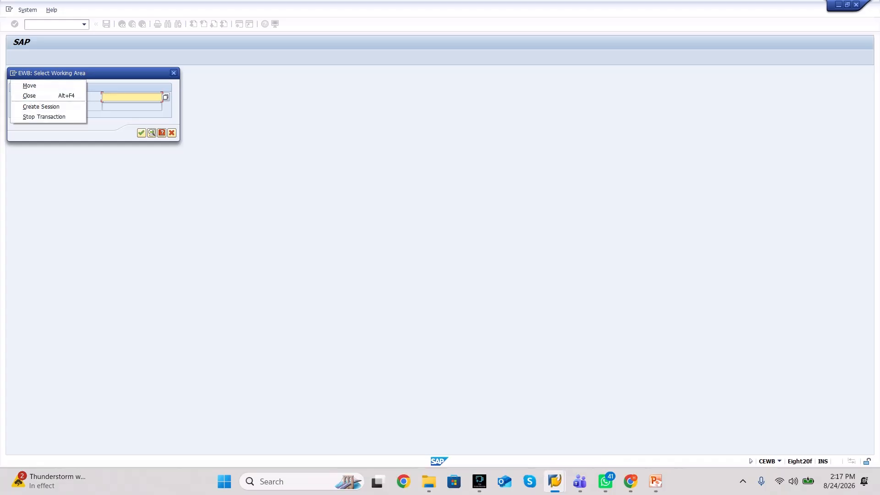
pyautogui.click(41, 107)
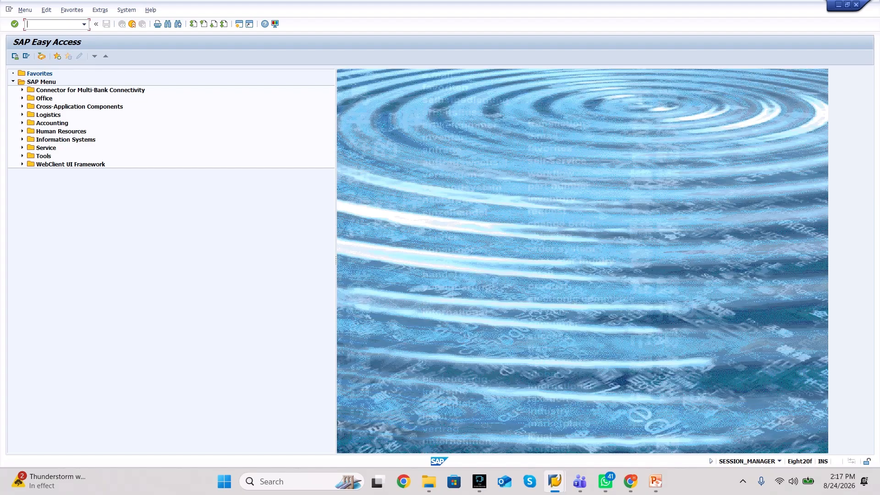
pyautogui.write('spro')
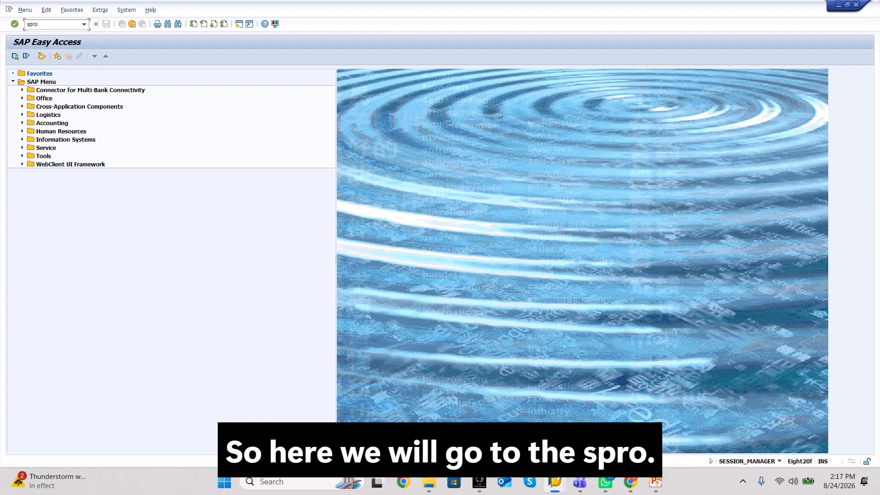
pyautogui.press('Return')
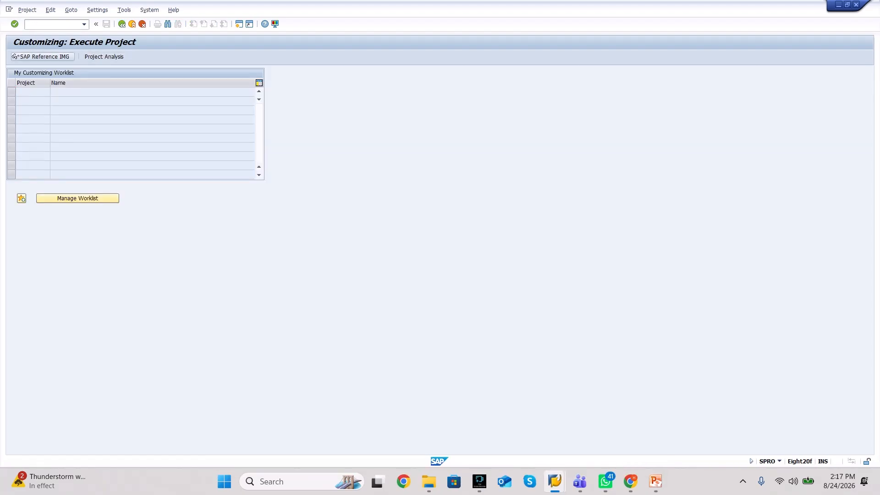
pyautogui.click(14, 57)
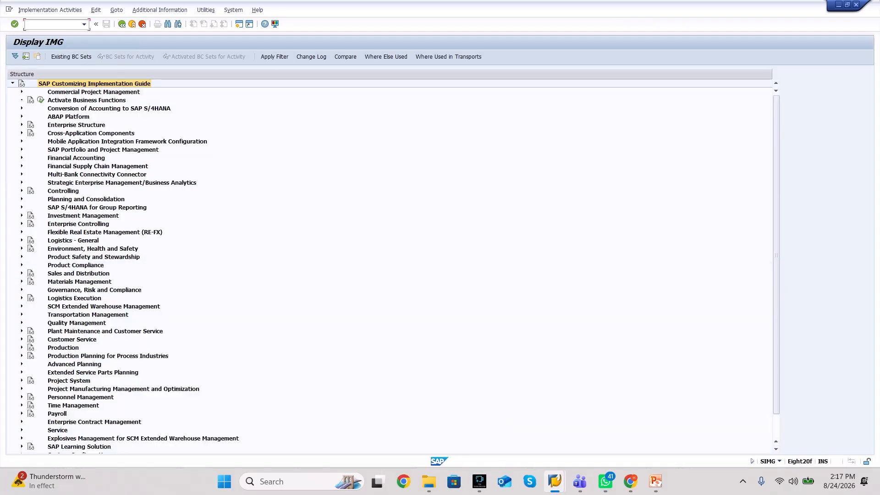
# Expand Logistics - General, Product Lifecycle Management (PLM) and its Basic Data node in the implementation guide
pyautogui.scroll(-2, 389, 266)
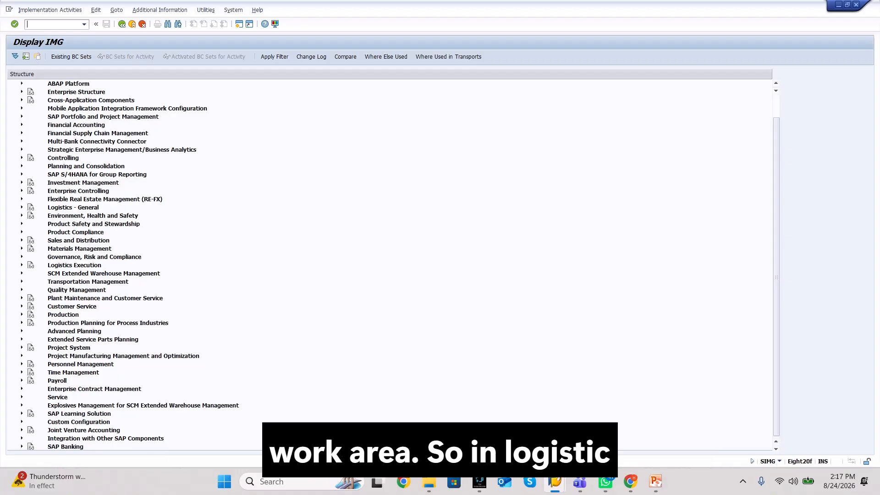
pyautogui.click(22, 207)
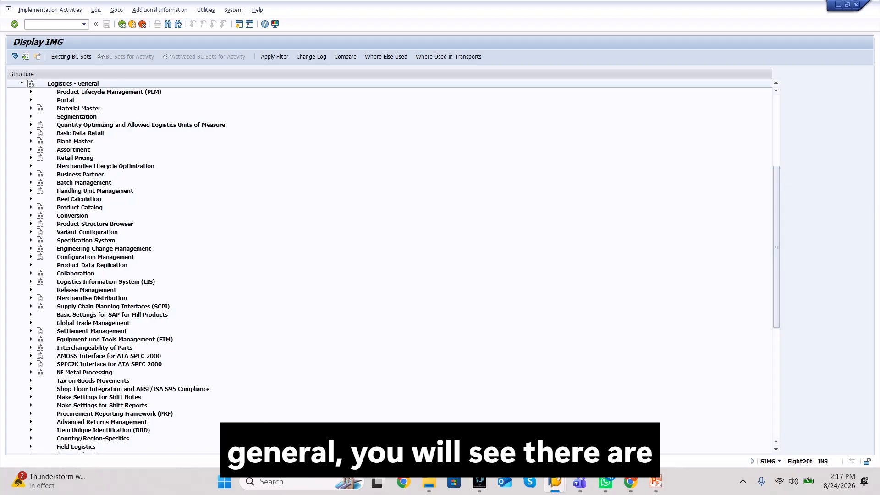
pyautogui.click(109, 92)
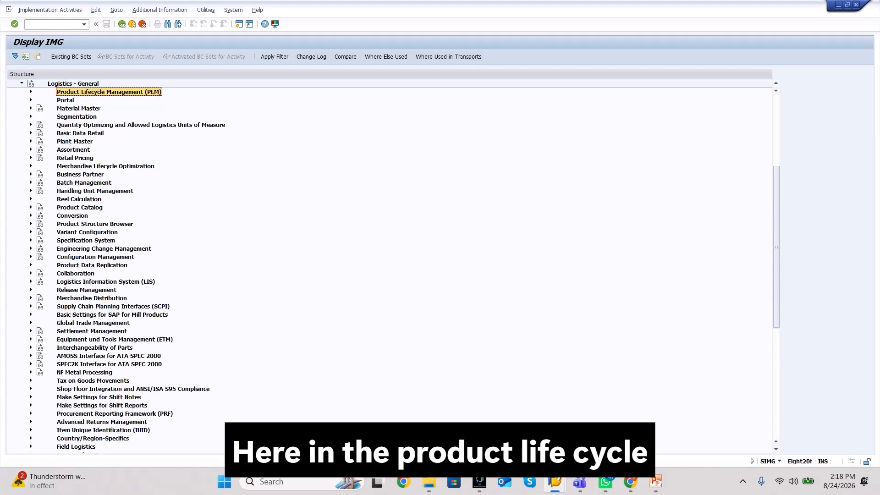
pyautogui.press('Right')
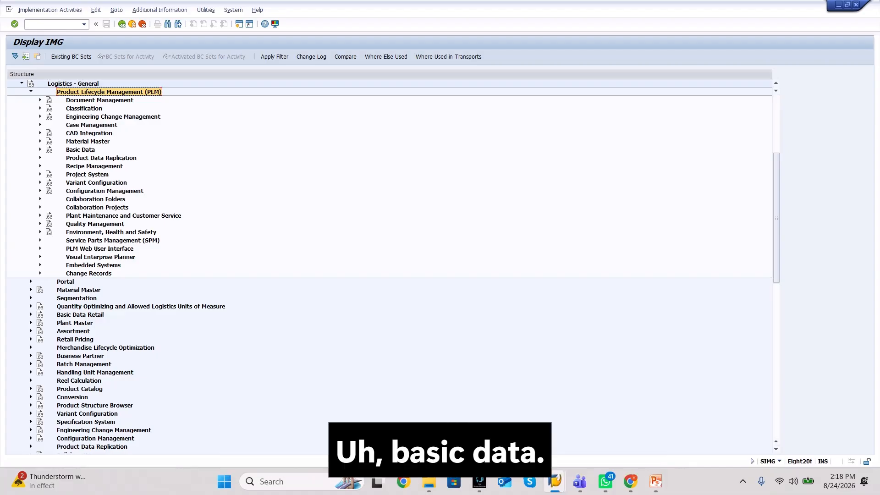
pyautogui.click(40, 150)
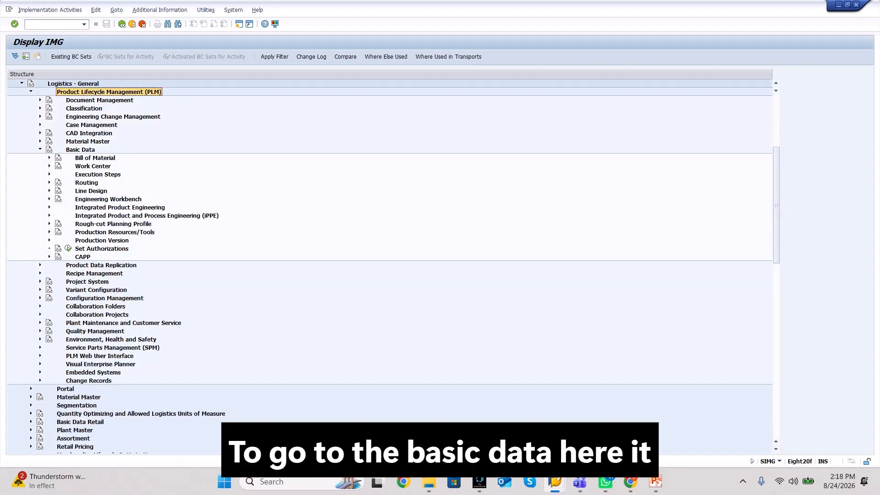
# Expand Engineering Workbench under Basic Data and execute the Edit Working Areas activity
pyautogui.click(109, 200)
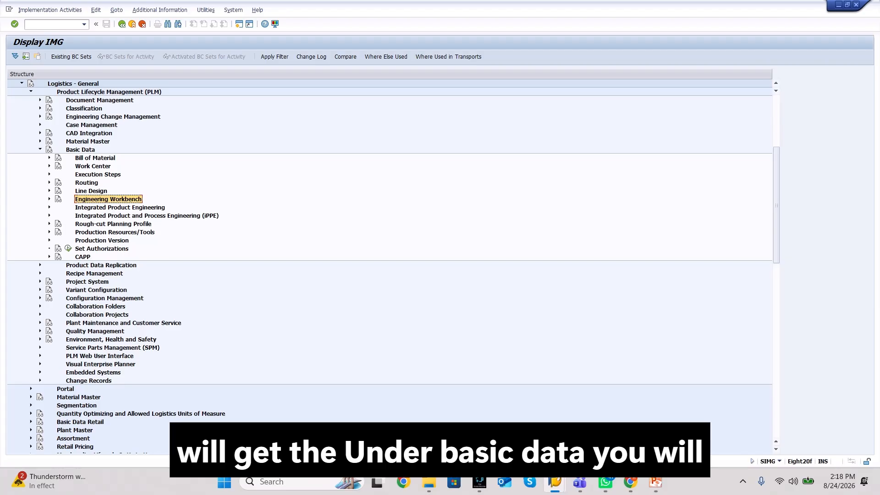
pyautogui.click(80, 150)
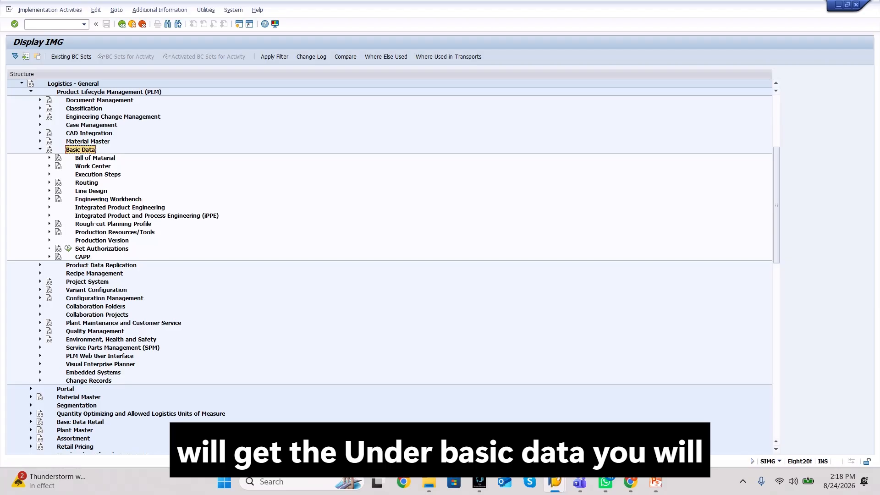
pyautogui.click(108, 200)
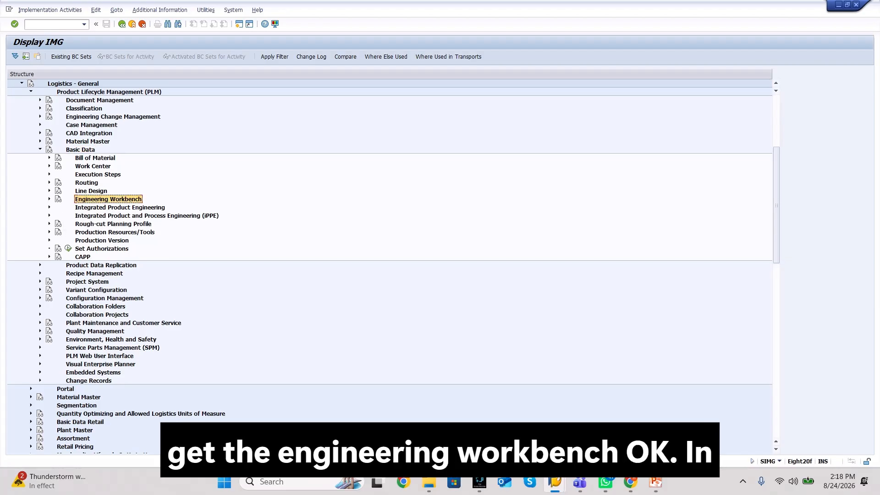
pyautogui.click(49, 199)
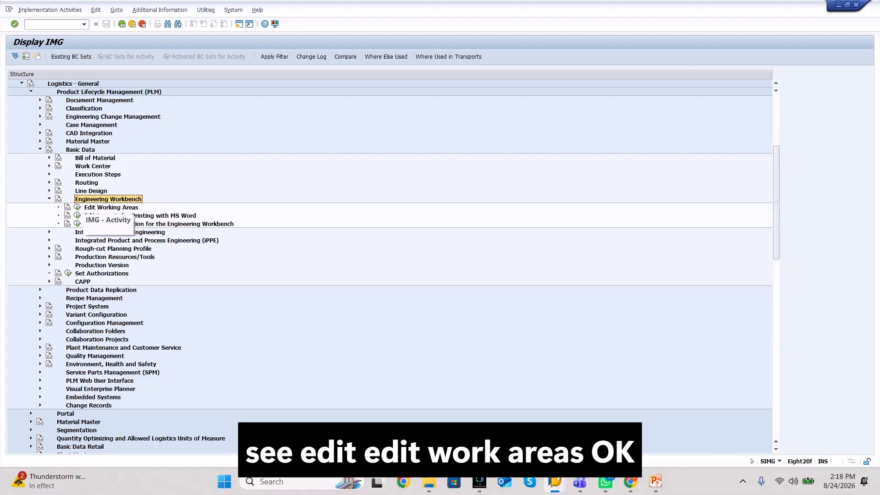
pyautogui.click(78, 208)
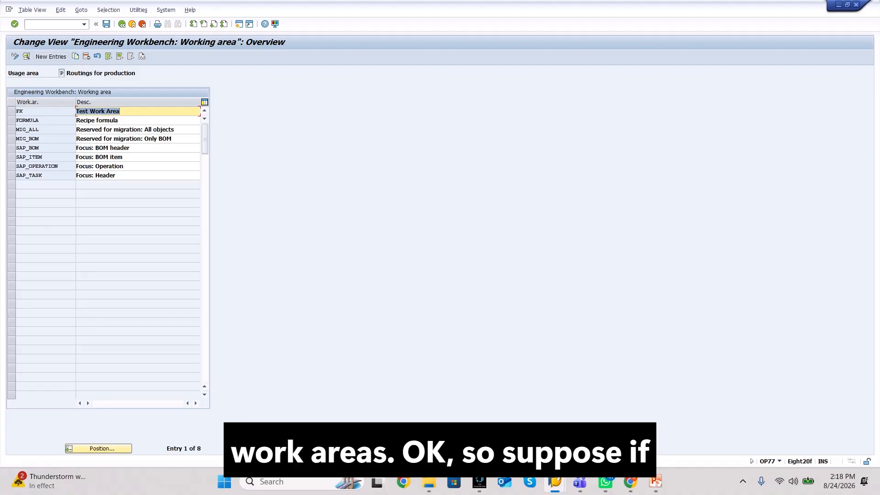
# Review the detail settings of the SAP_OPERATION working area, including its focus, and return to the overview
pyautogui.click(79, 166)
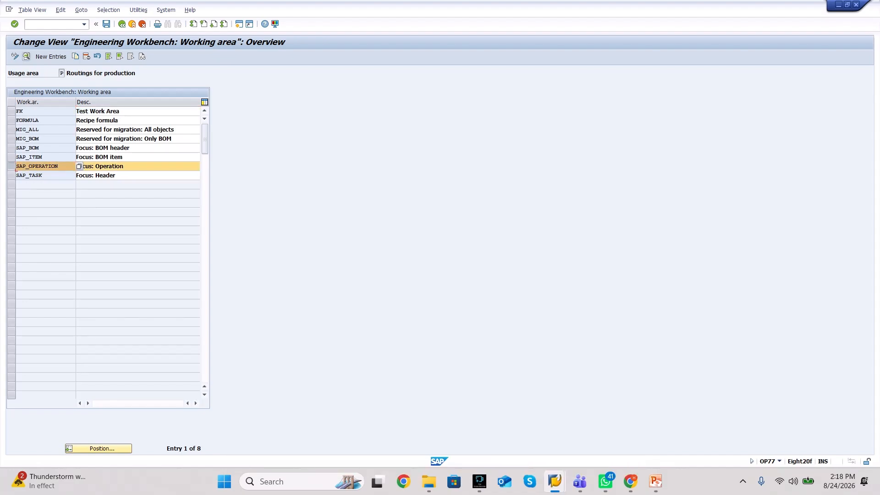
pyautogui.doubleClick(79, 166)
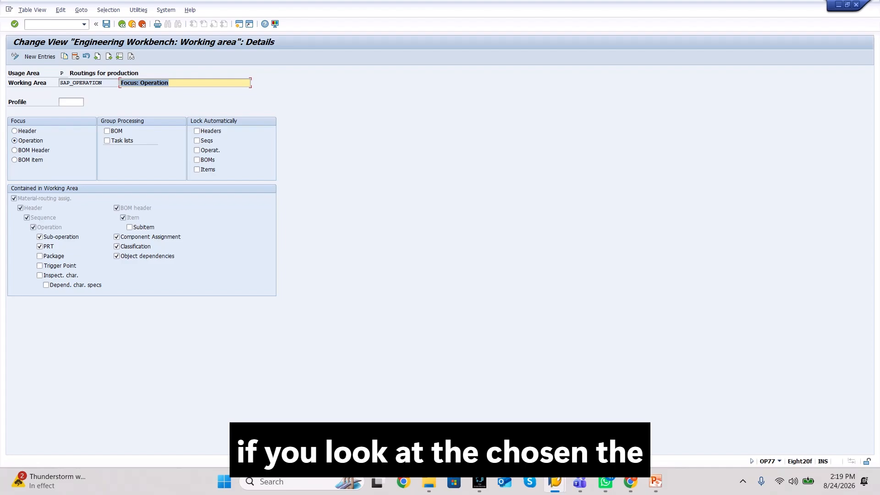
pyautogui.click(30, 140)
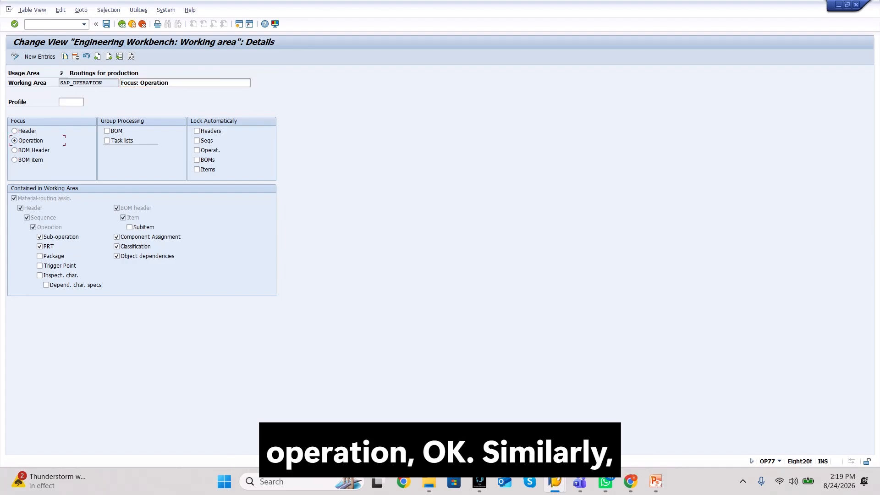
pyautogui.click(122, 24)
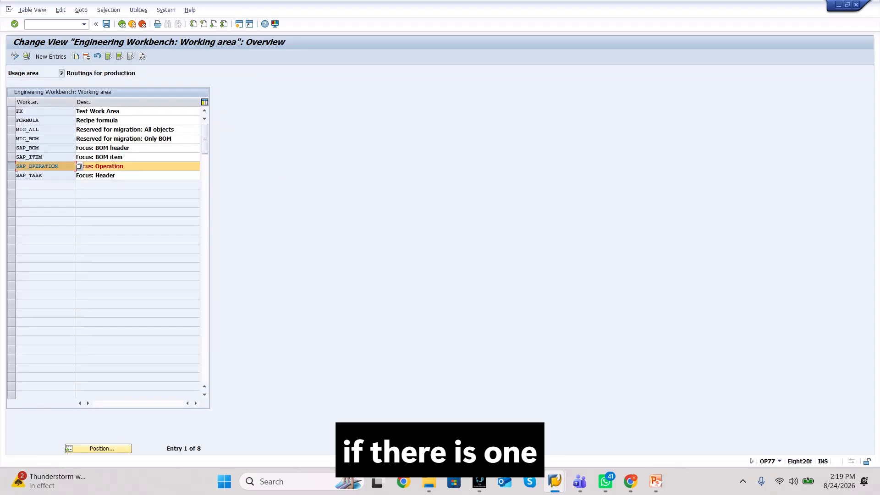
# Review the detail settings of the SAP_TASK working area, deselecting SAP_OPERATION first, and return to the implementation guide
pyautogui.click(12, 166)
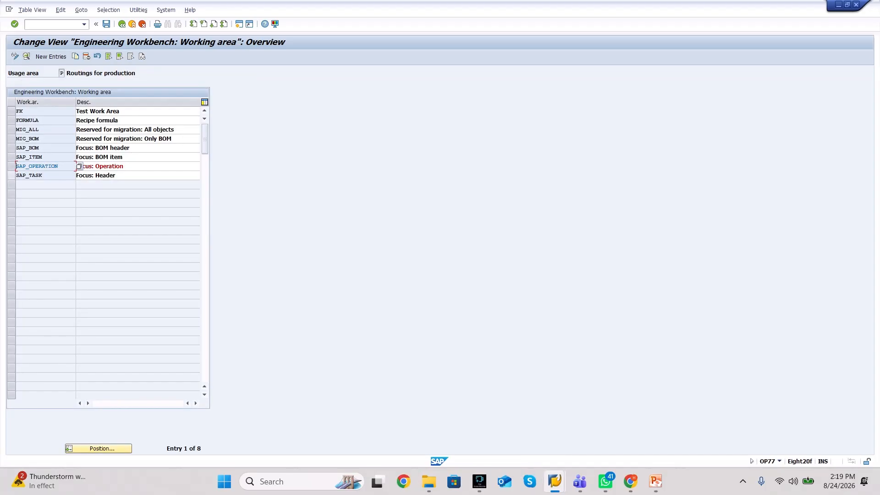
pyautogui.click(78, 175)
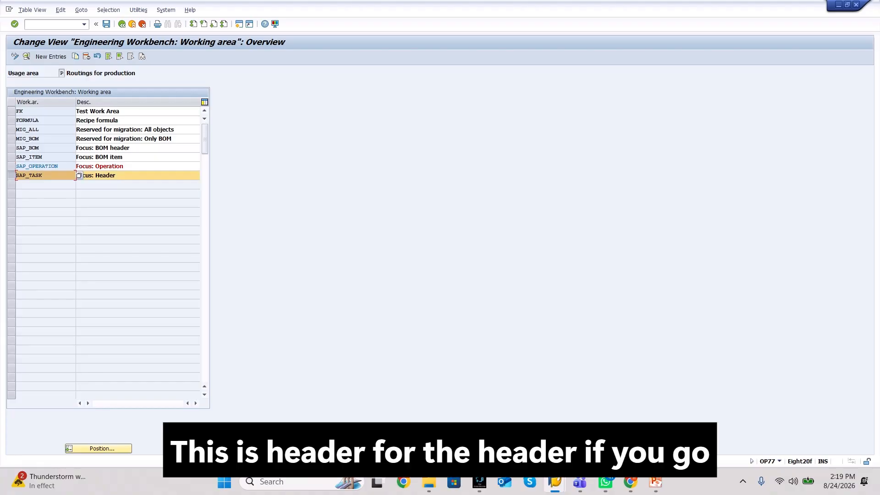
pyautogui.click(26, 56)
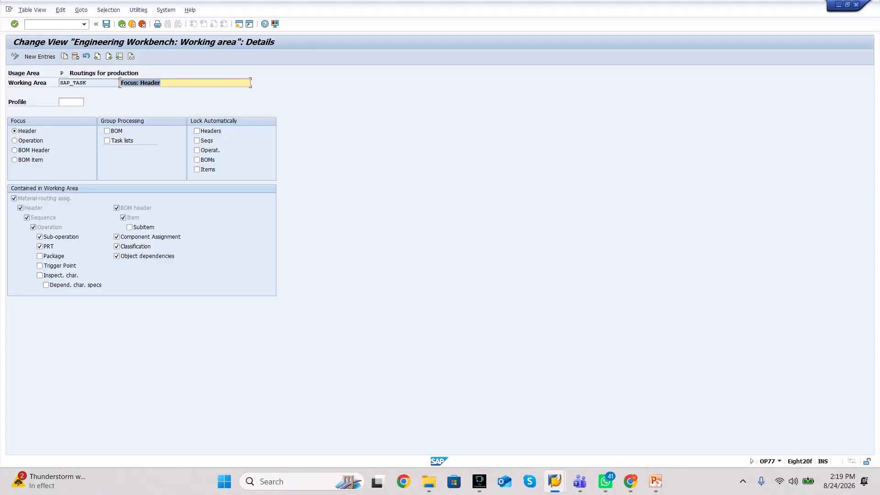
pyautogui.click(121, 24)
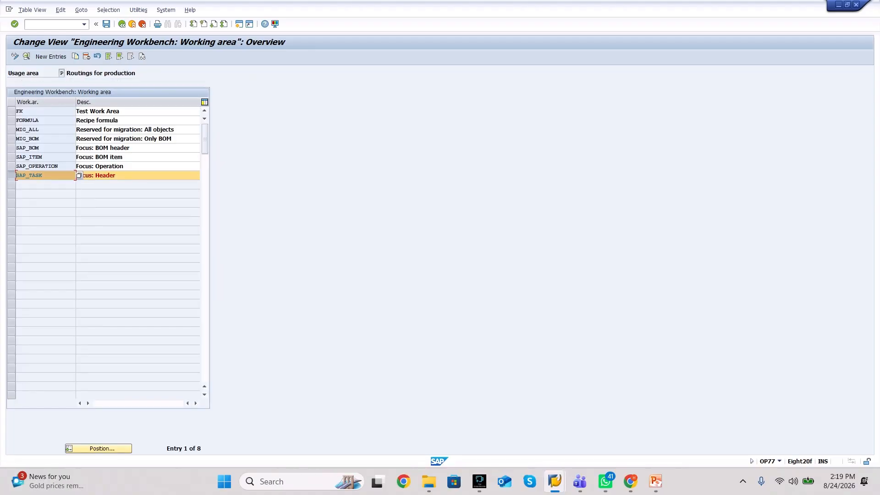
pyautogui.click(122, 24)
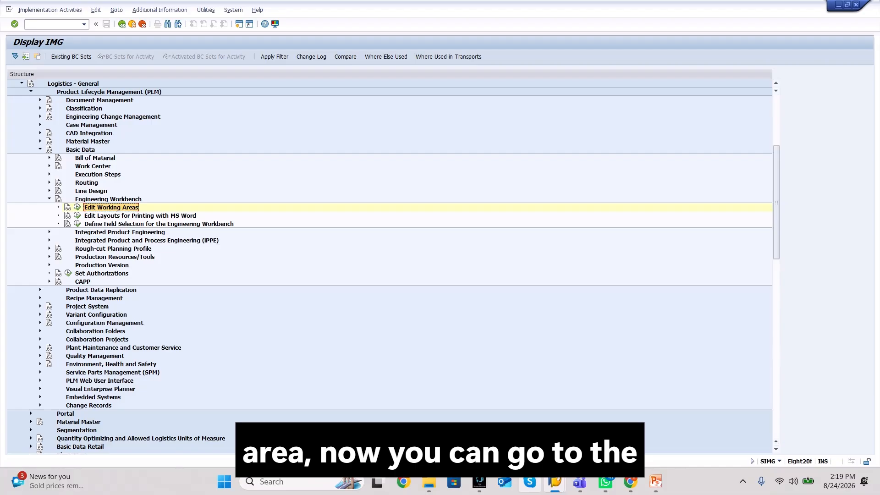
# Switch to the CEWB session and confirm SAP_OPERATION as the current working area
pyautogui.moveTo(555, 481)
pyautogui.click(522, 403)
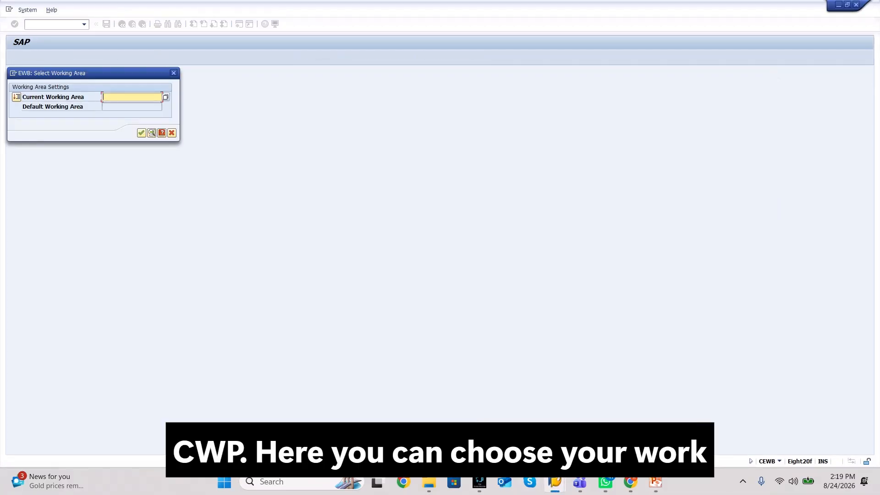
pyautogui.press('F4')
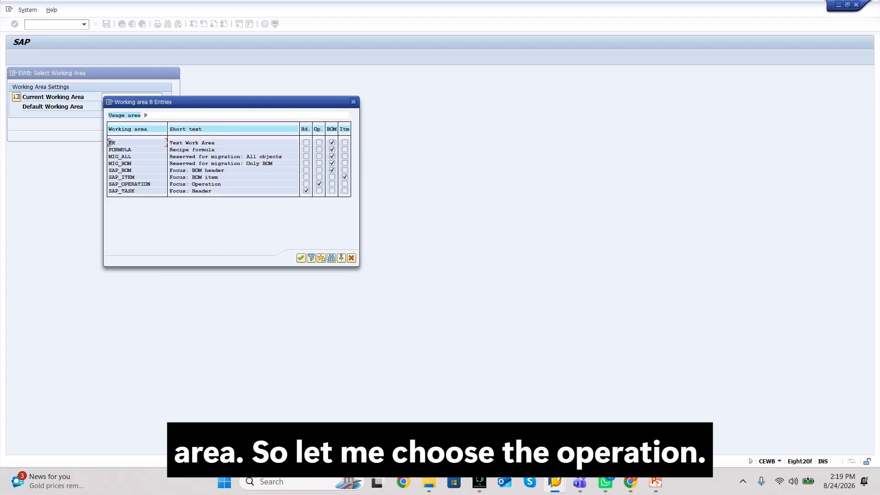
pyautogui.doubleClick(139, 185)
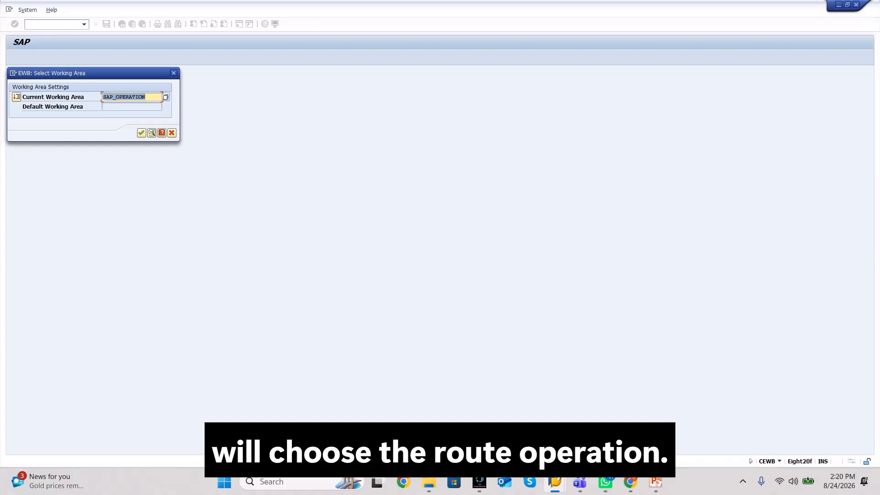
pyautogui.click(141, 132)
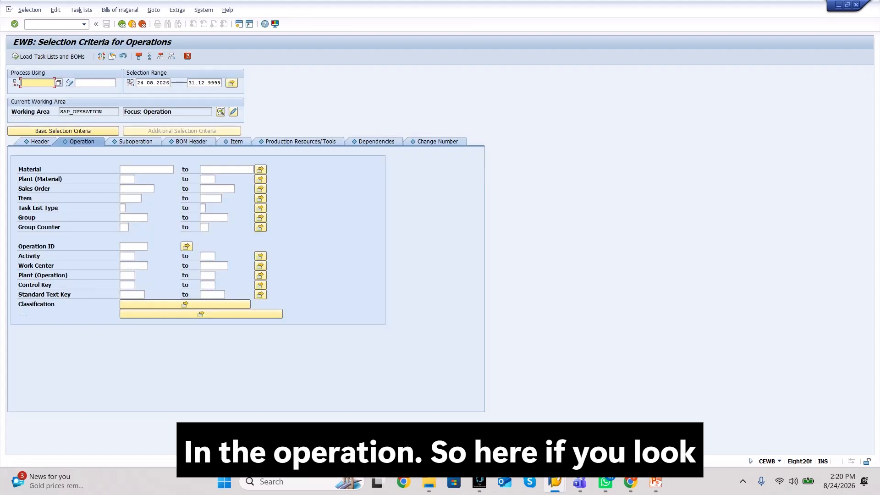
# Examine the fields offered by the basic selection criteria for operations and return to the additional selection criteria
pyautogui.click(63, 131)
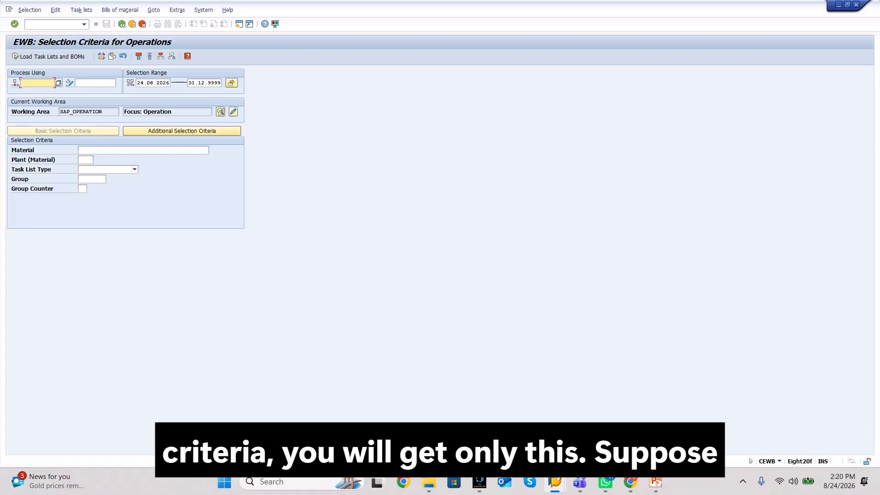
pyautogui.click(86, 160)
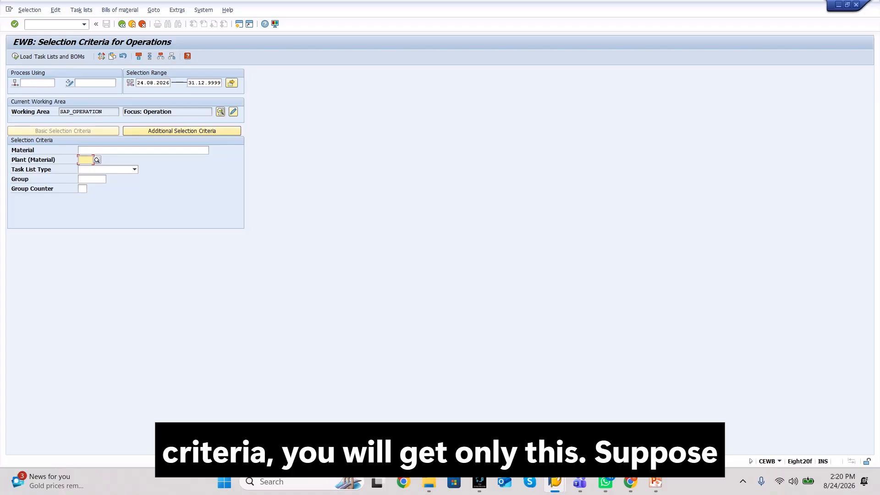
pyautogui.click(129, 151)
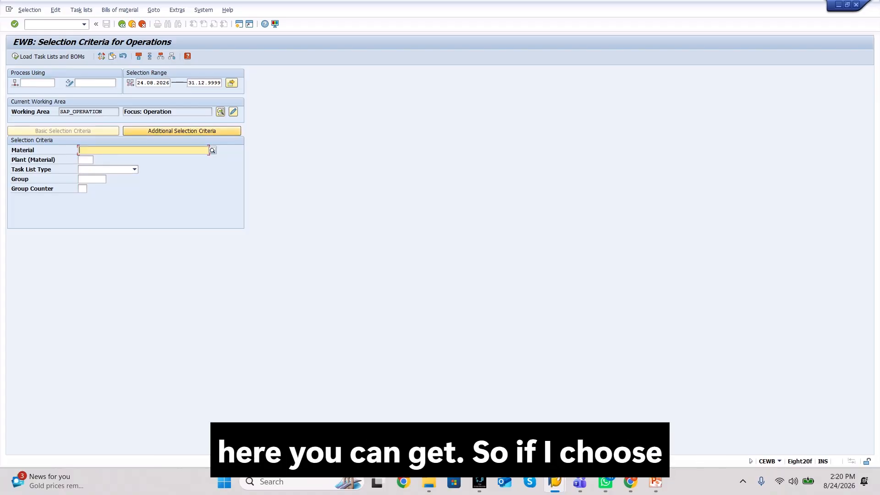
pyautogui.click(182, 130)
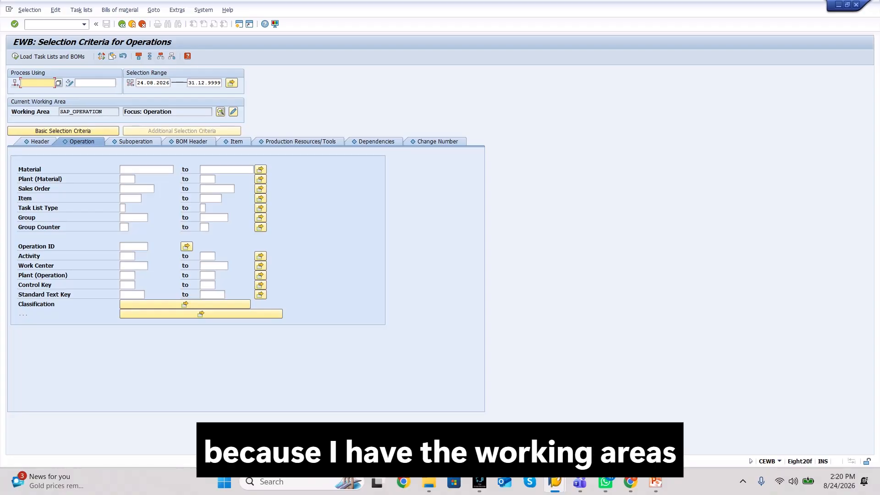
# Load the task lists and BOMs for plant (material) 1710 and task list type N
pyautogui.click(87, 112)
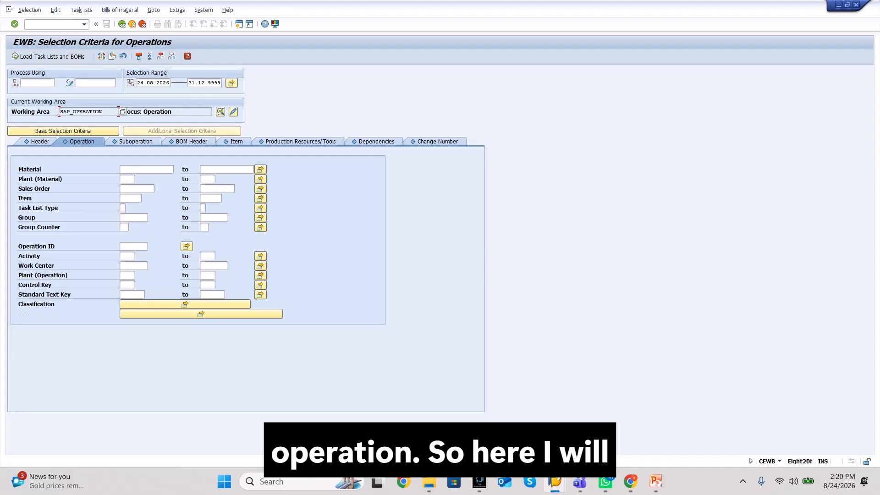
pyautogui.click(128, 179)
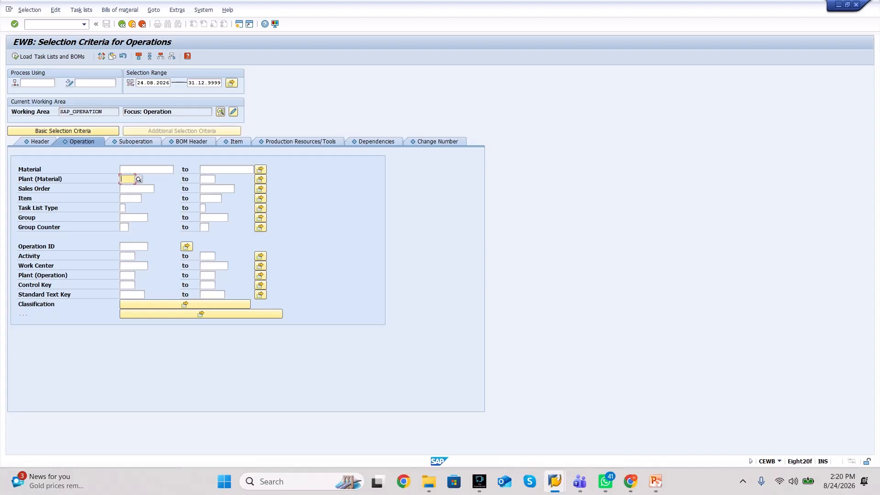
pyautogui.press('space')
pyautogui.press('Down')
pyautogui.press('Return')
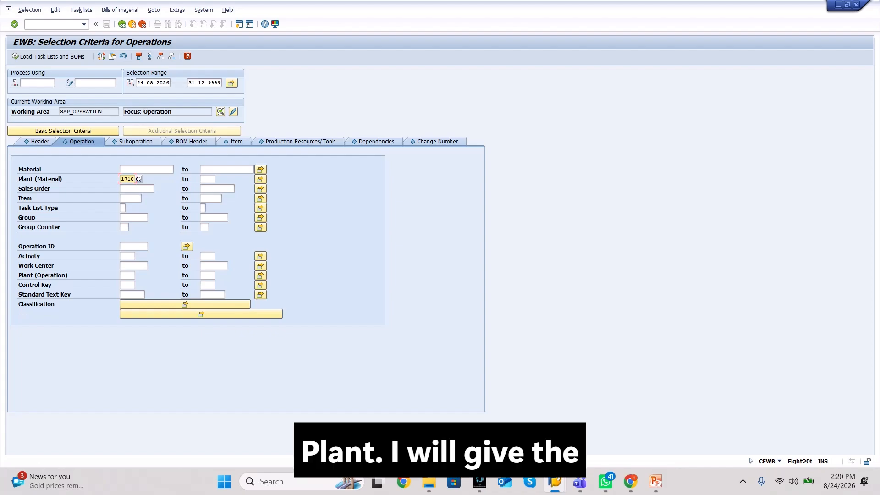
pyautogui.click(123, 208)
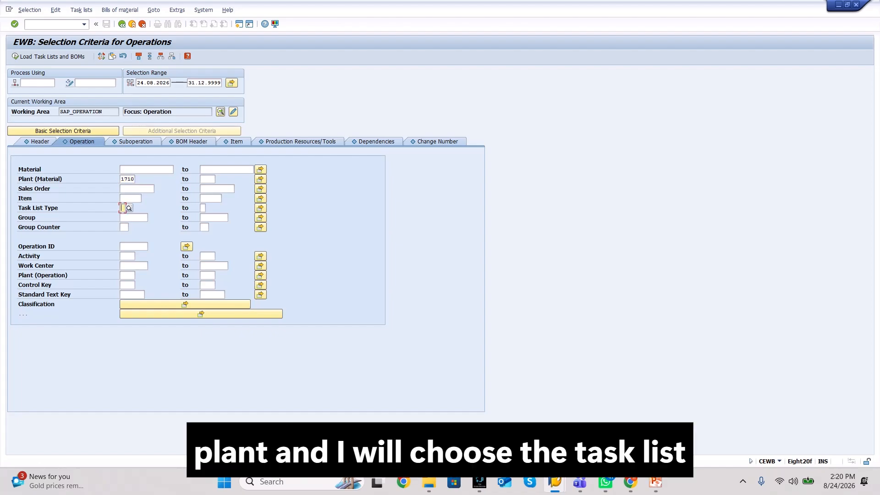
pyautogui.write('N')
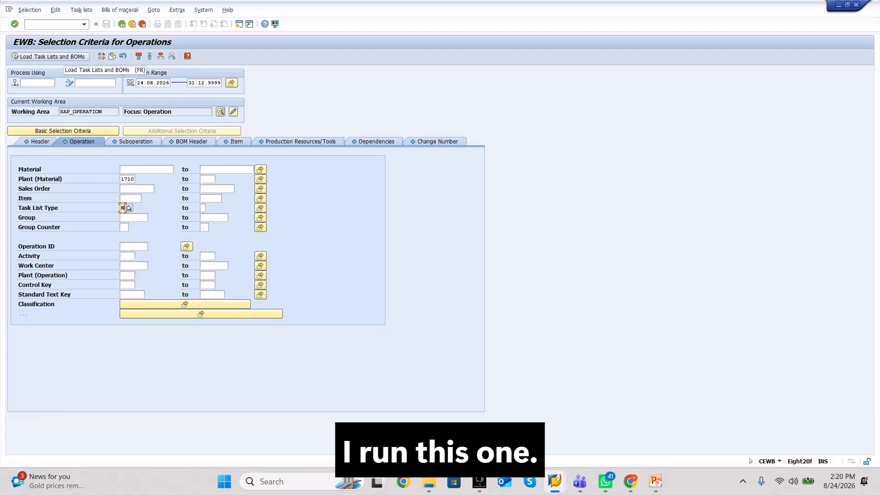
pyautogui.click(59, 57)
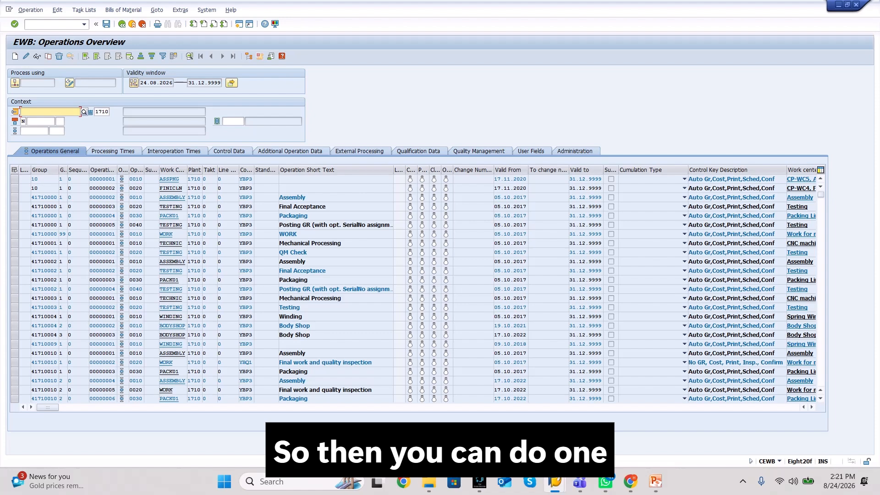
# Open the print preview of the loaded operations and view its export options
pyautogui.click(31, 10)
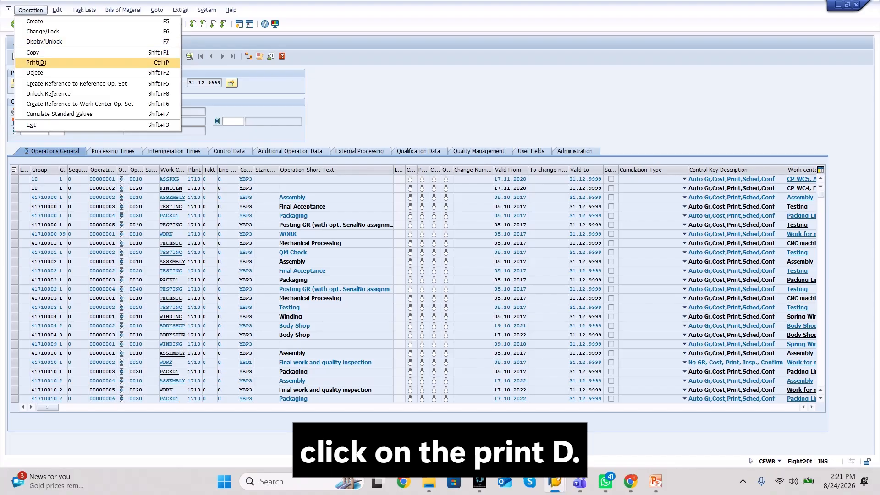
pyautogui.click(37, 62)
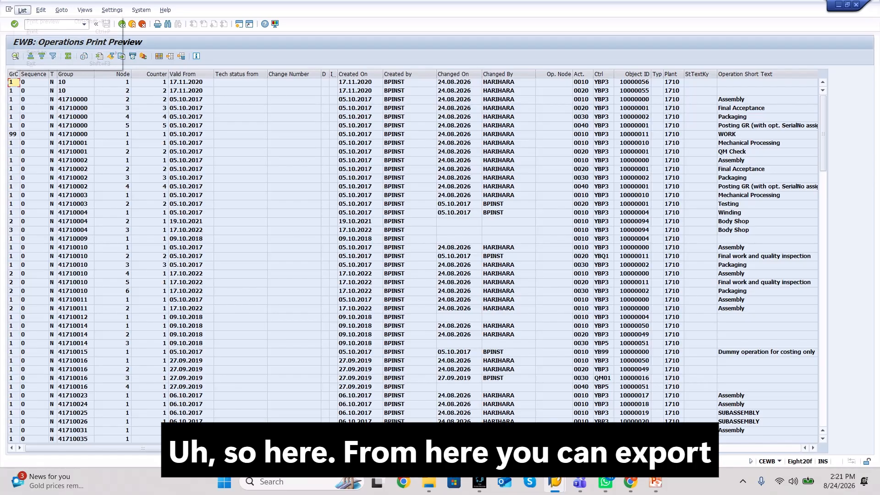
pyautogui.click(22, 9)
pyautogui.moveTo(46, 42)
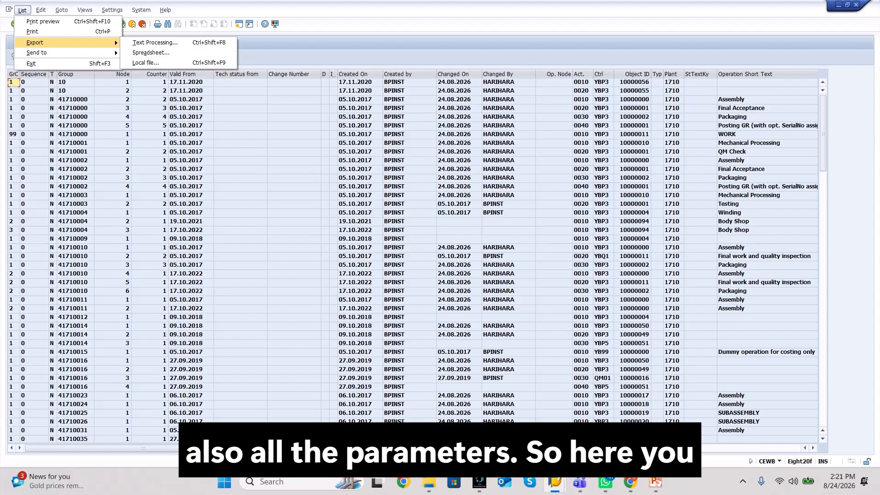
pyautogui.click(240, 109)
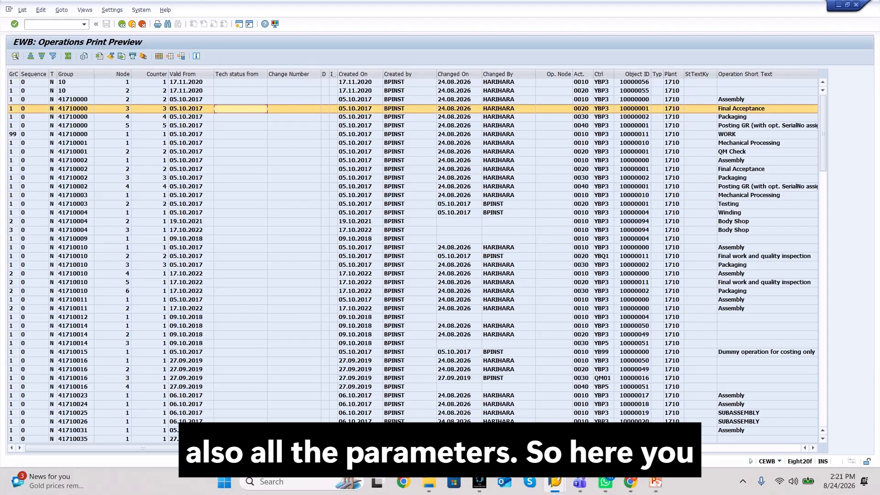
# Examine the columns available for the print preview's layout, cancel the layout change and return to the operations overview
pyautogui.click(159, 56)
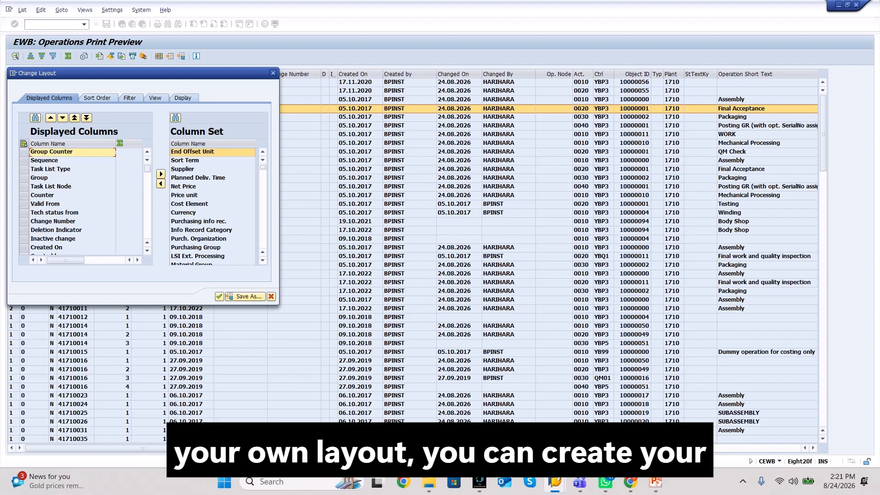
pyautogui.click(197, 212)
pyautogui.click(197, 187)
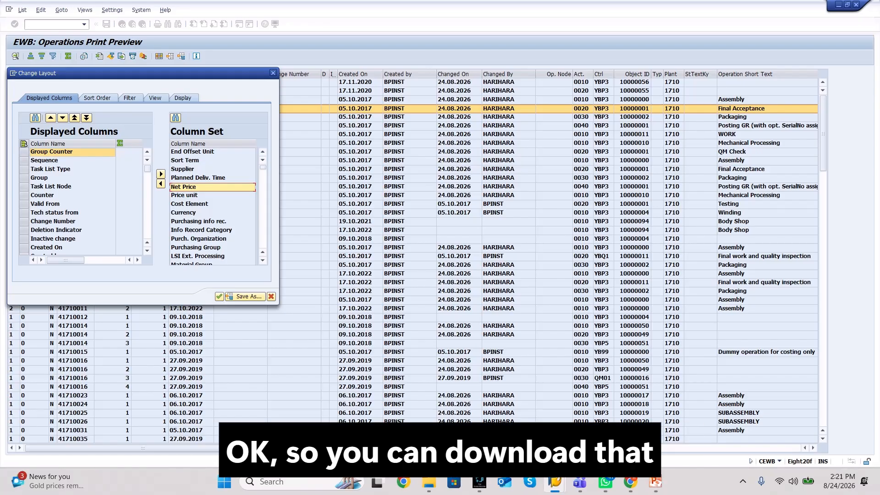
pyautogui.press('Escape')
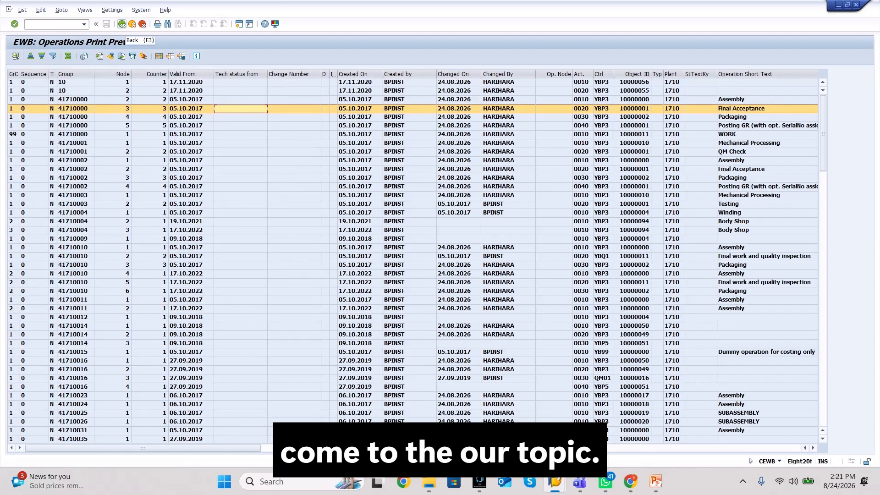
pyautogui.click(121, 24)
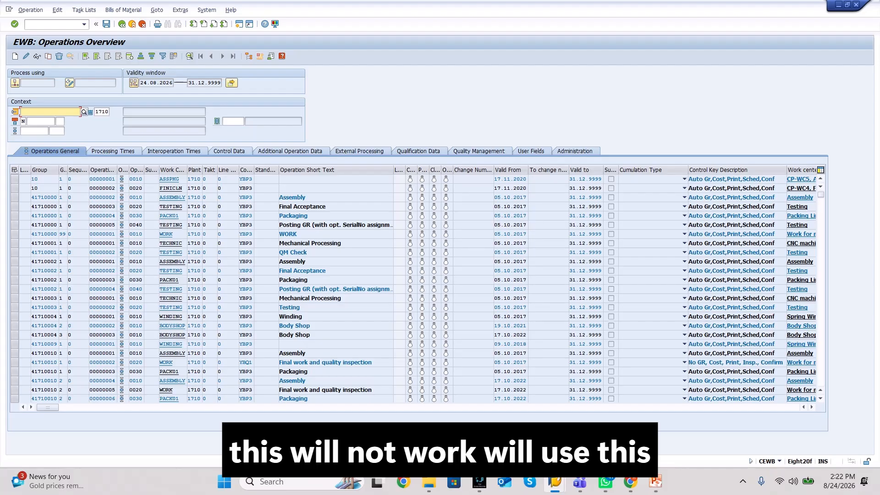
# Start a mass change for all loaded operations, accepting key date 24.08.2026 and leaving the change number empty
pyautogui.click(97, 56)
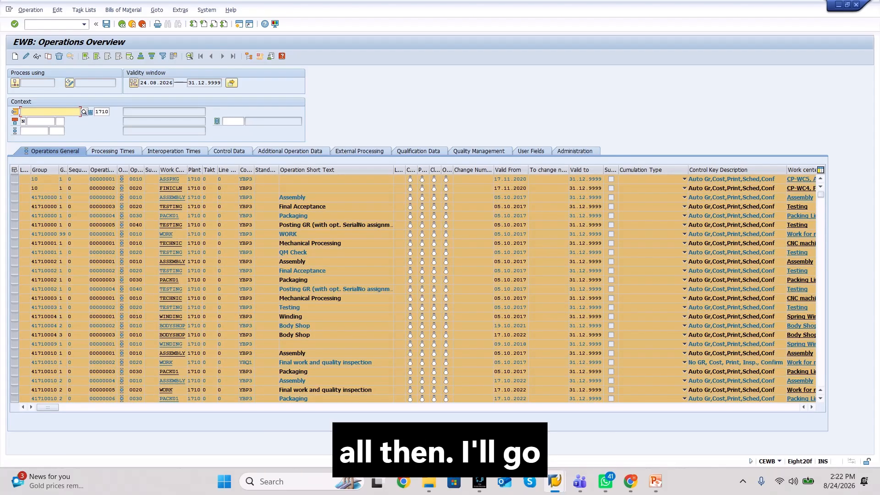
pyautogui.click(180, 9)
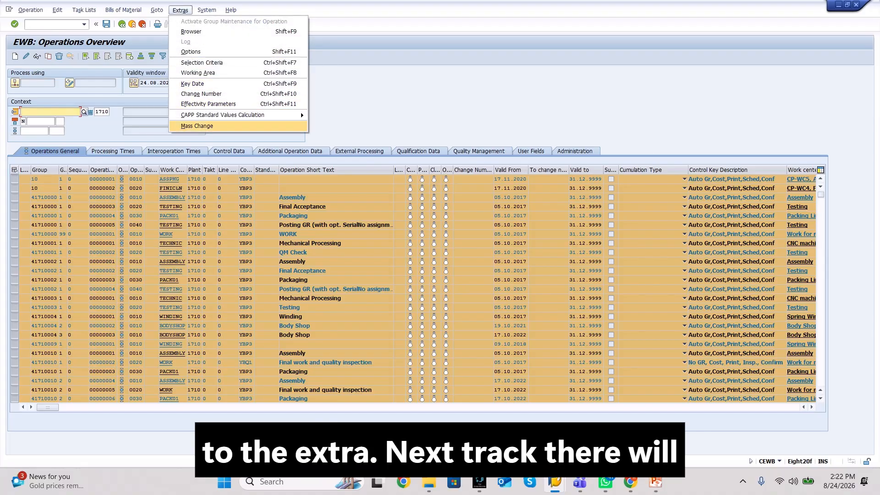
pyautogui.click(294, 125)
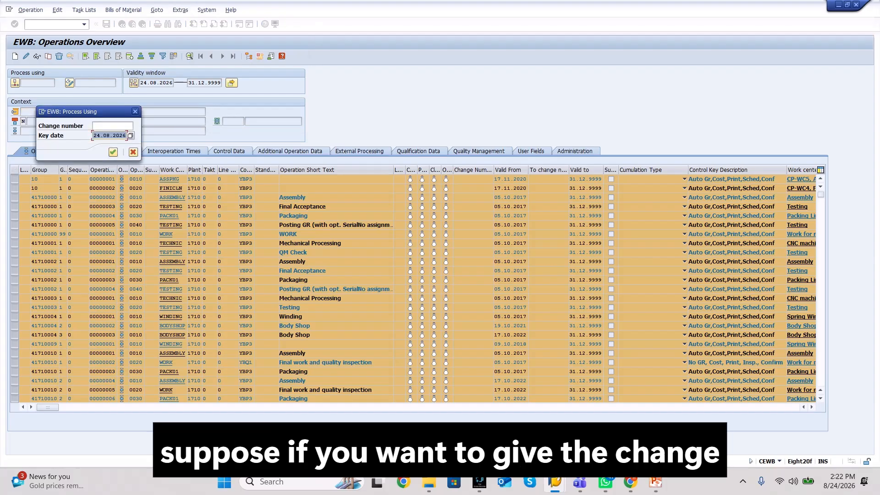
pyautogui.click(112, 126)
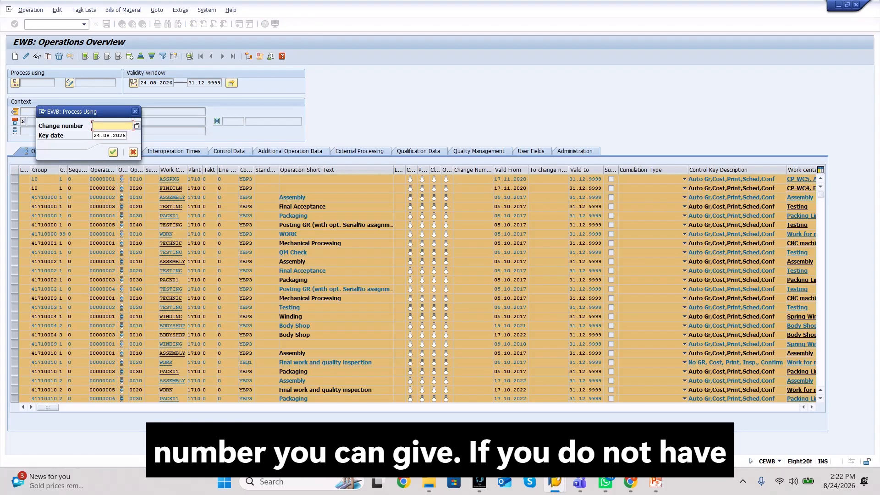
pyautogui.press('Return')
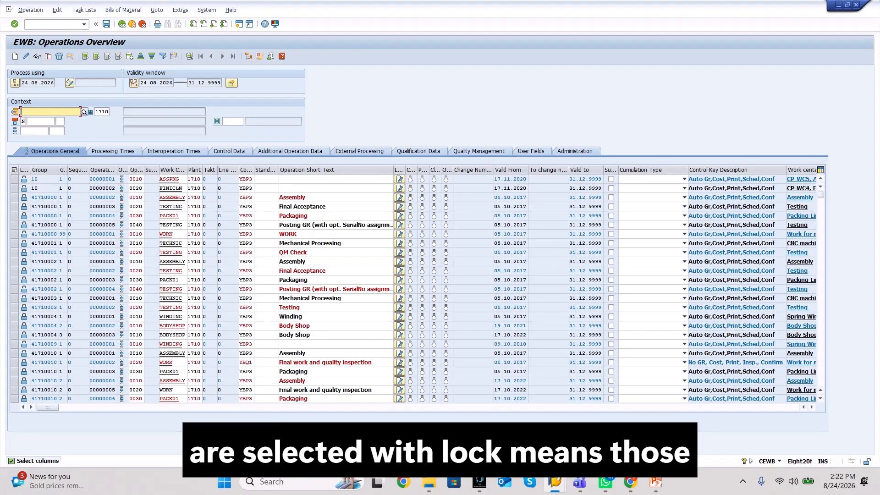
# Look through the locked operations, and select all of them together with the control key column for mass change
pyautogui.click(821, 297)
pyautogui.click(820, 298)
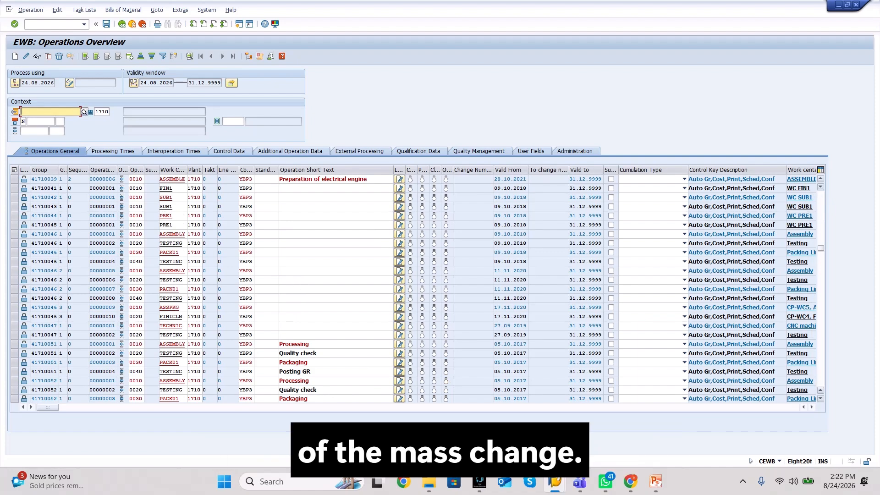
pyautogui.click(820, 297)
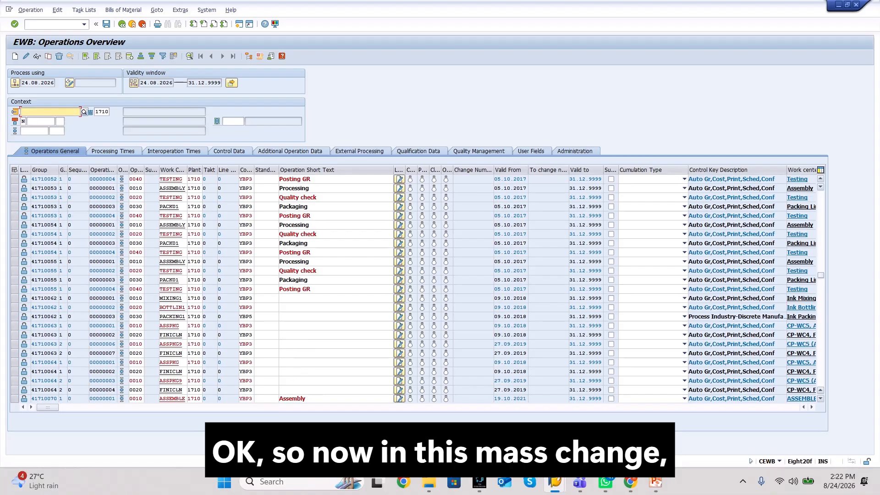
pyautogui.click(820, 229)
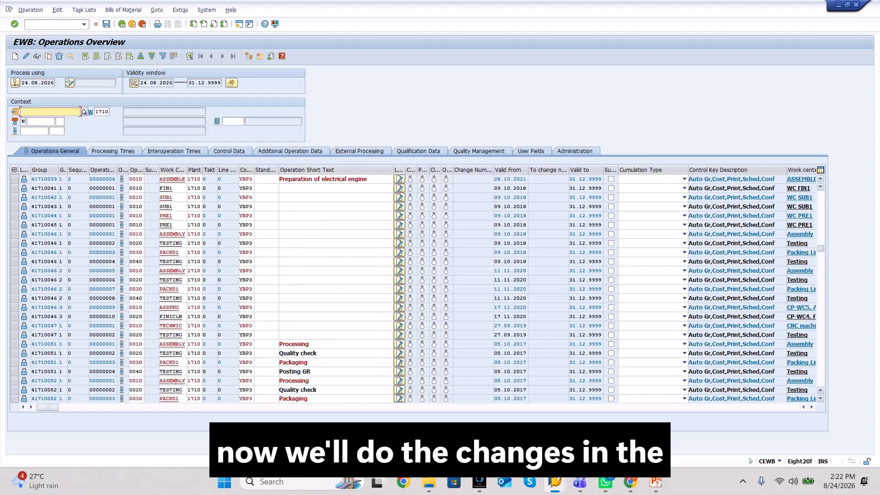
pyautogui.moveTo(820, 248); pyautogui.dragTo(820, 194)
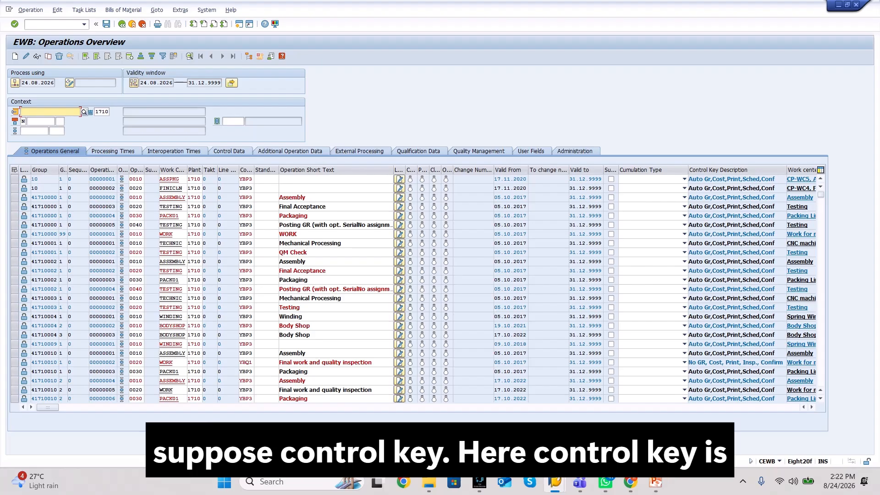
pyautogui.click(246, 179)
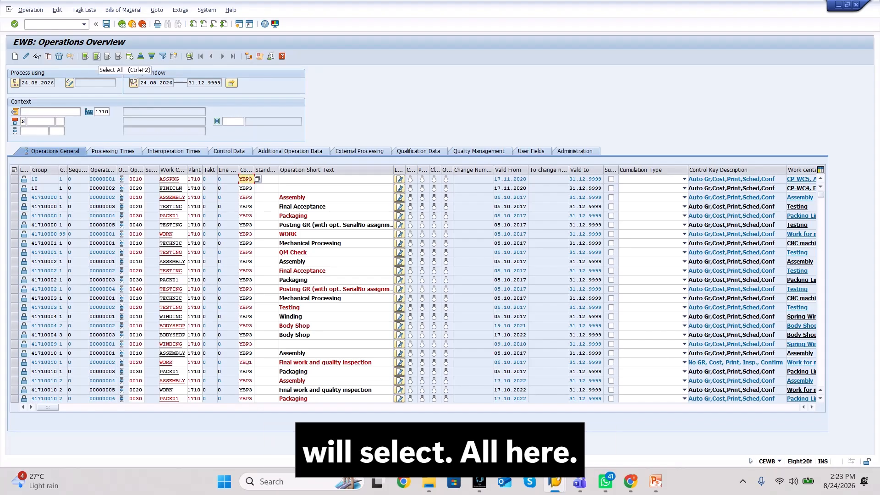
pyautogui.click(96, 56)
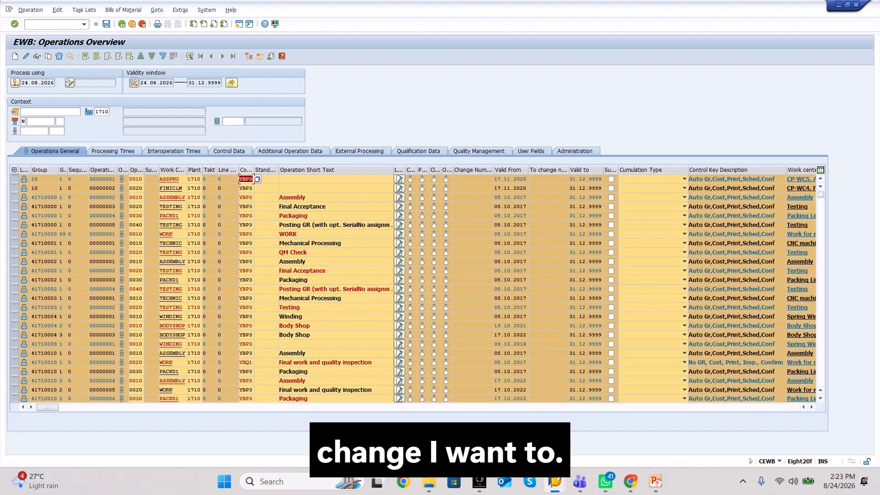
pyautogui.click(246, 170)
pyautogui.click(246, 170)
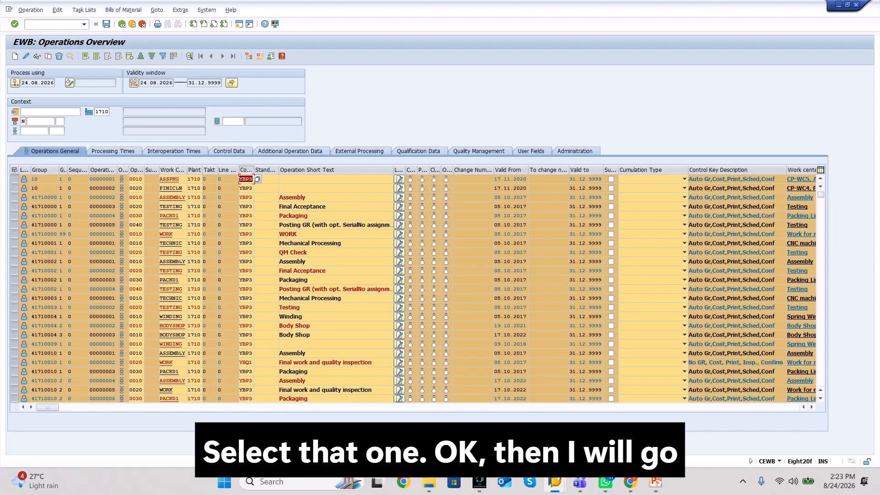
# Check and execute a mass change on the selected operations that sets the control key to YBP1, replacing only YBP3
pyautogui.click(180, 10)
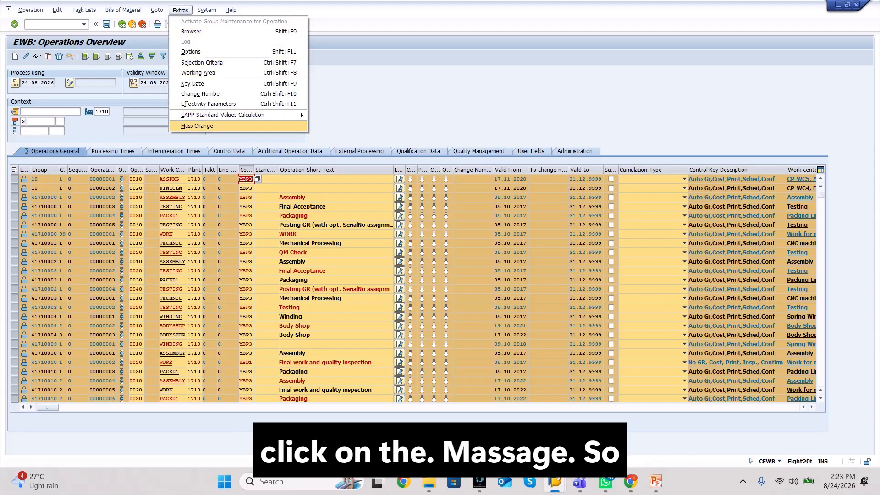
pyautogui.click(197, 126)
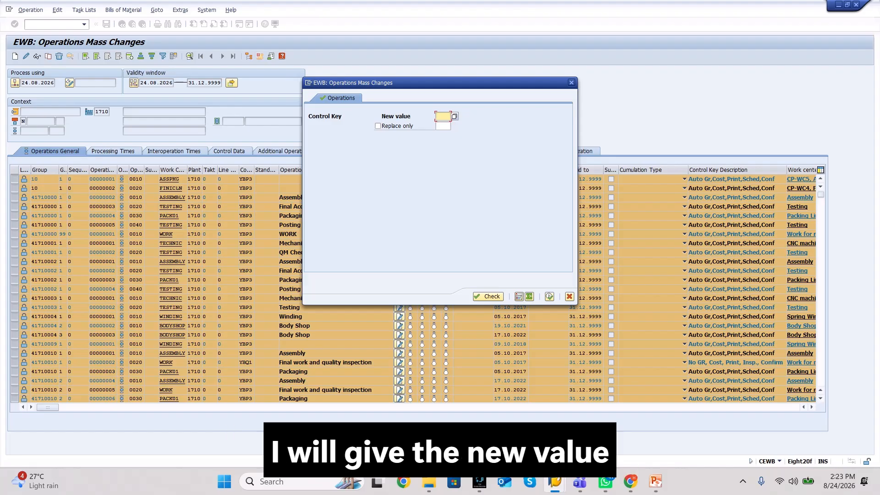
pyautogui.write('YBP1')
pyautogui.click(378, 126)
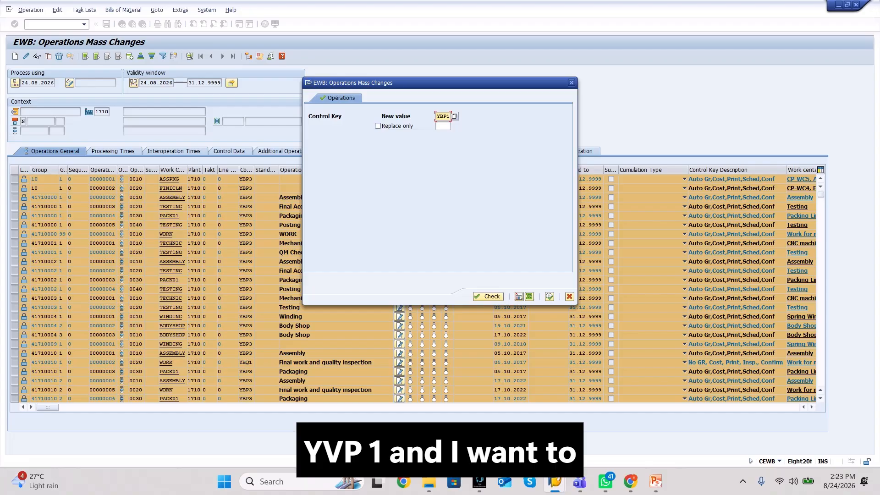
pyautogui.click(443, 126)
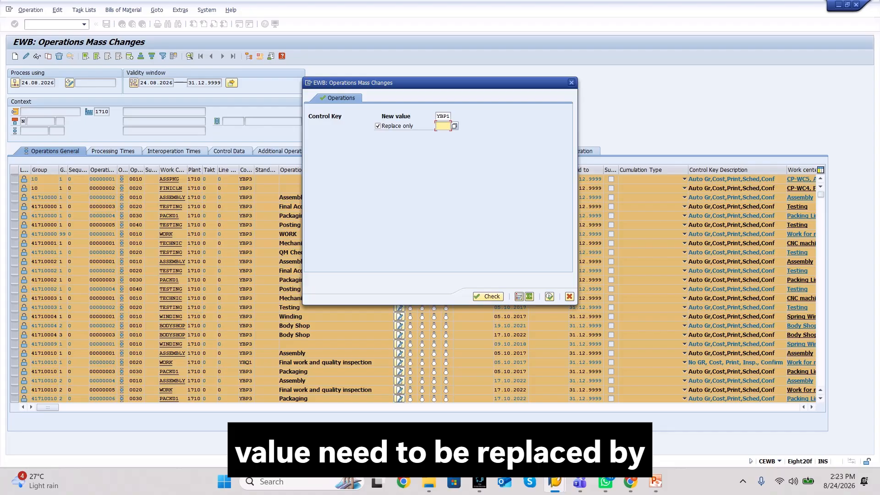
pyautogui.write('Y')
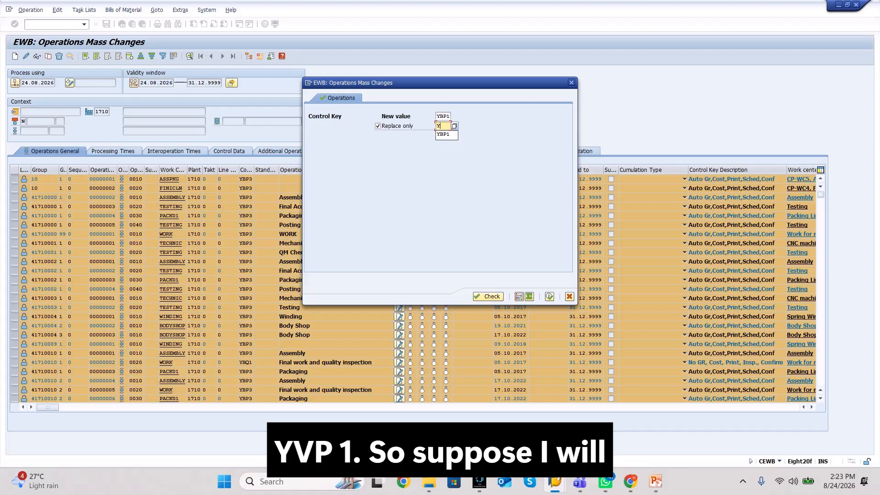
pyautogui.write('BP')
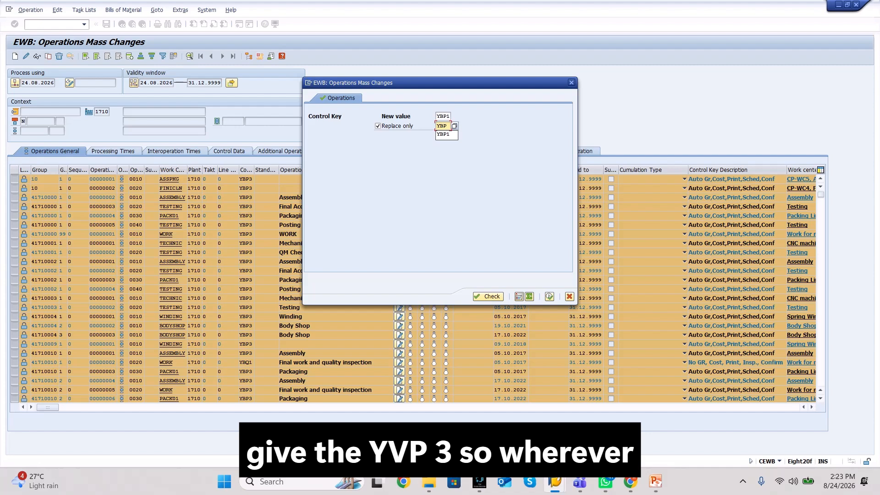
pyautogui.write('3')
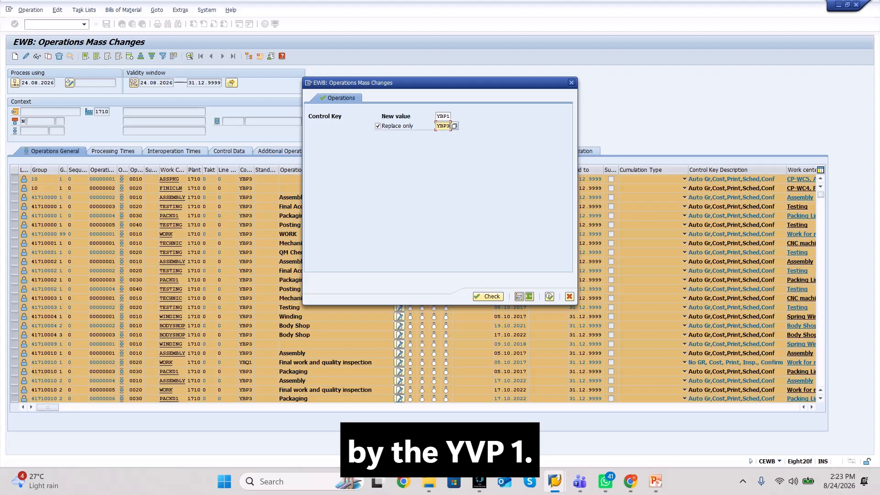
pyautogui.click(488, 296)
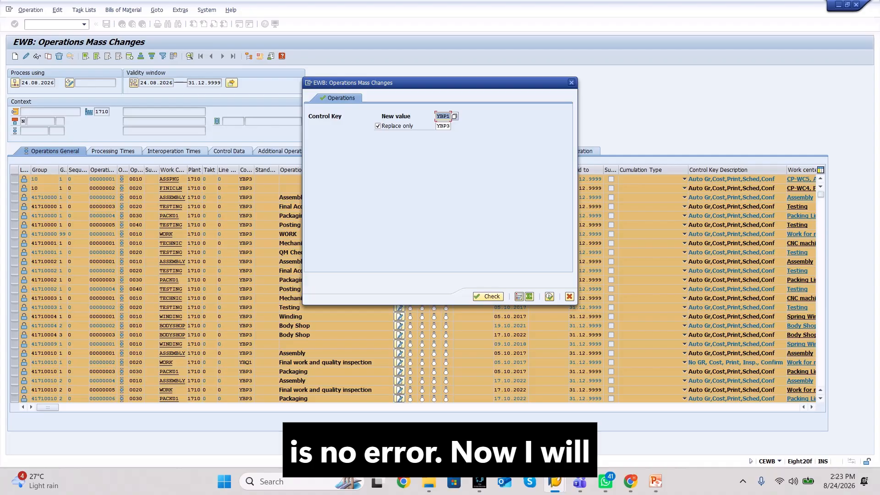
pyautogui.click(549, 297)
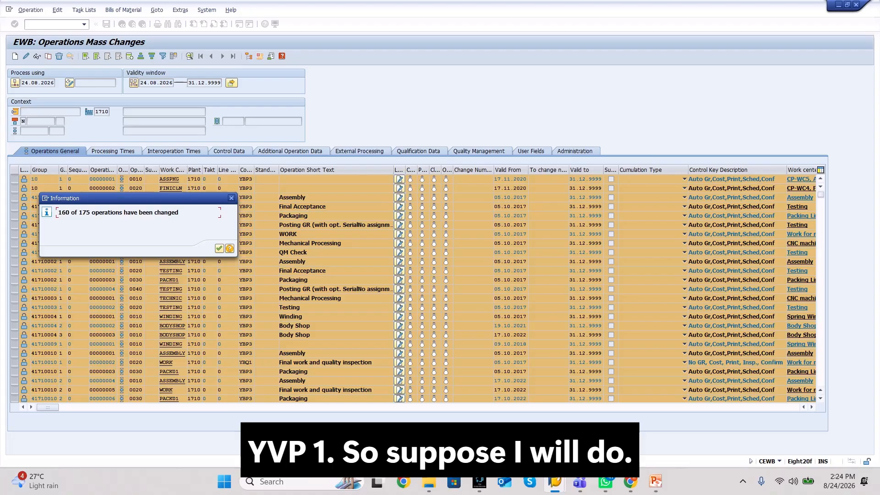
# Acknowledge the mass change messages and check the control keys of the changed operations in the overview
pyautogui.press('Return')
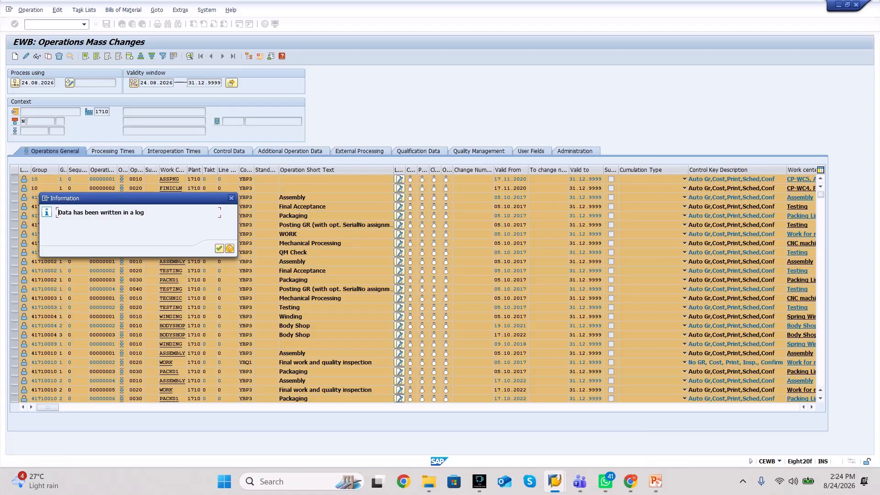
pyautogui.press('Return')
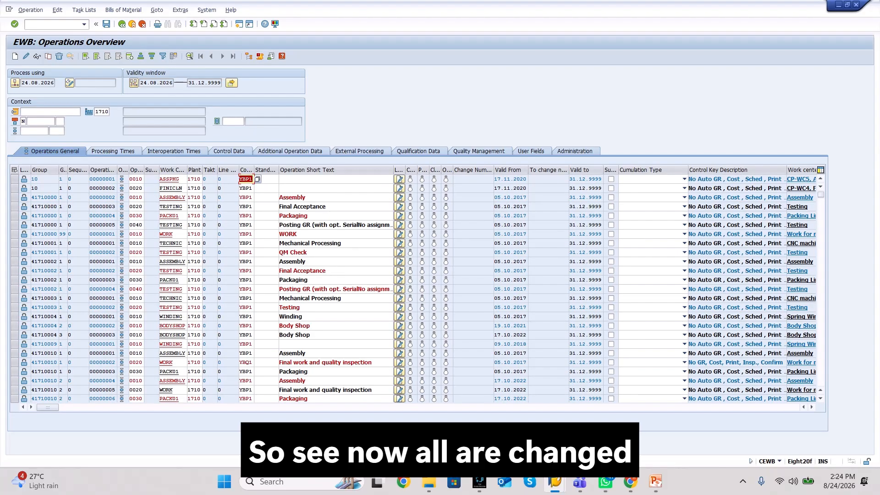
pyautogui.click(249, 207)
pyautogui.click(248, 216)
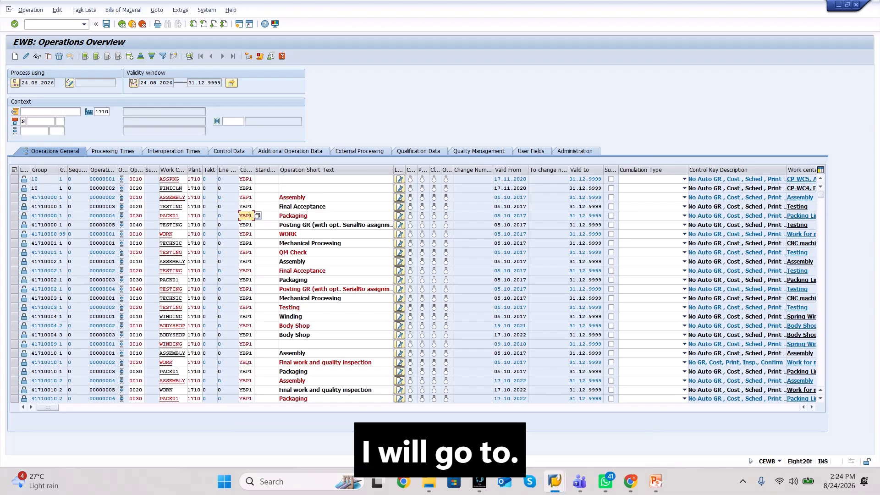
# Save the worklist with the mass-changed control keys
pyautogui.moveTo(35, 198); pyautogui.dragTo(44, 198)
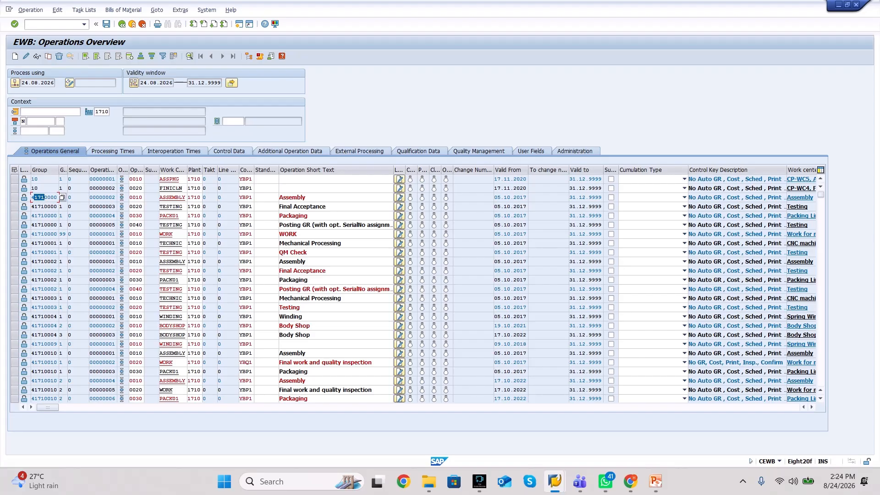
pyautogui.click(51, 24)
pyautogui.write('/')
pyautogui.press('BackSpace')
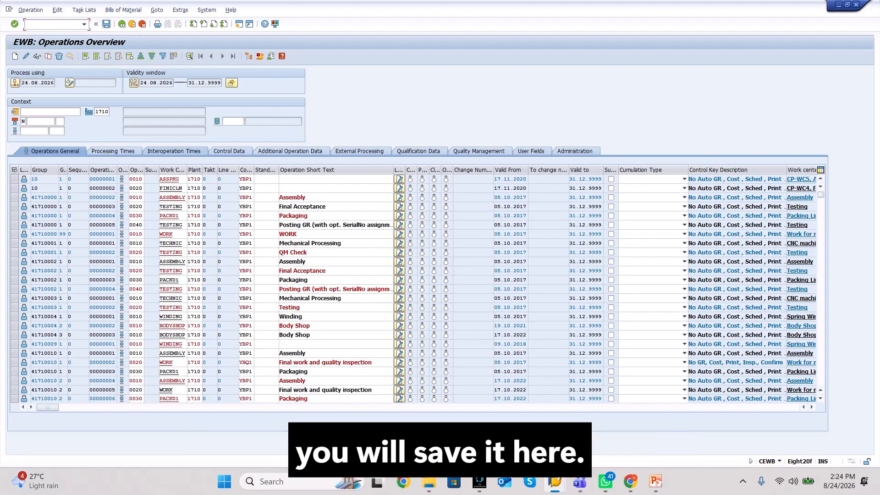
pyautogui.click(106, 24)
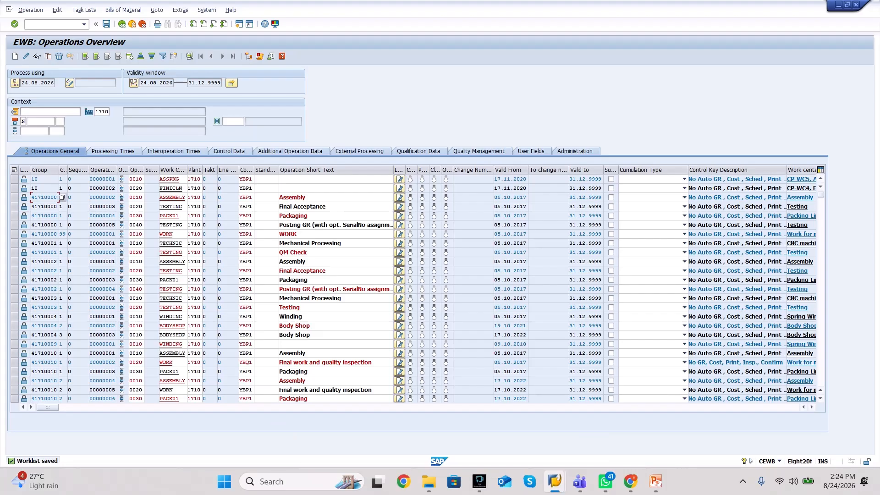
# Copy the group number 41710000 of the first Assembly operation and open routing display CA03 in a new session
pyautogui.moveTo(57, 197); pyautogui.dragTo(31, 197)
pyautogui.hotkey('ctrl', 'c')
pyautogui.click(44, 198)
pyautogui.click(26, 24)
pyautogui.write('/ocA03')
pyautogui.press('Return')
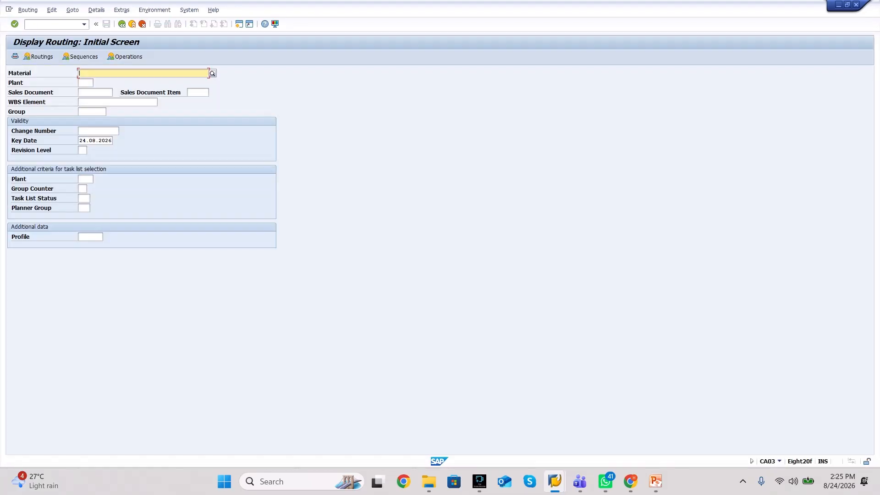
# Display the routings of the copied group 41710000 with key date 24.08.2026
pyautogui.press('Tab')
pyautogui.press('Tab')
pyautogui.press('Tab')
pyautogui.press('Tab')
pyautogui.press('Tab')
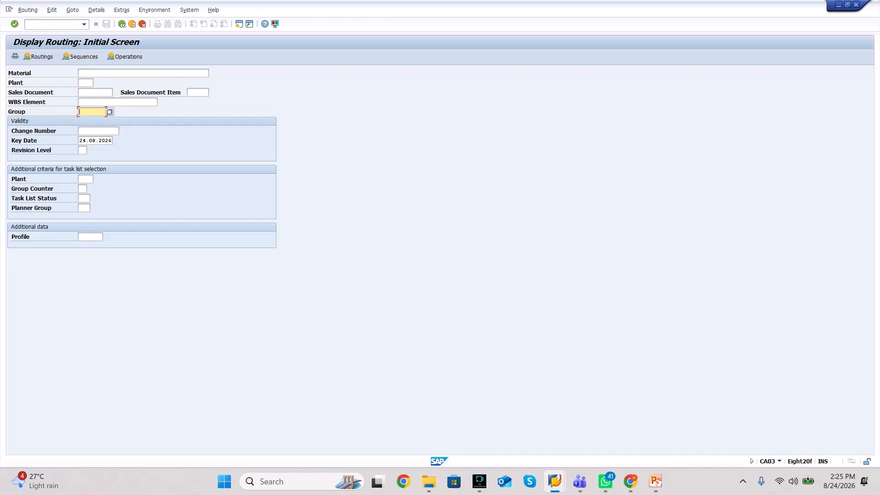
pyautogui.hotkey('ctrl', 'v')
pyautogui.press('Return')
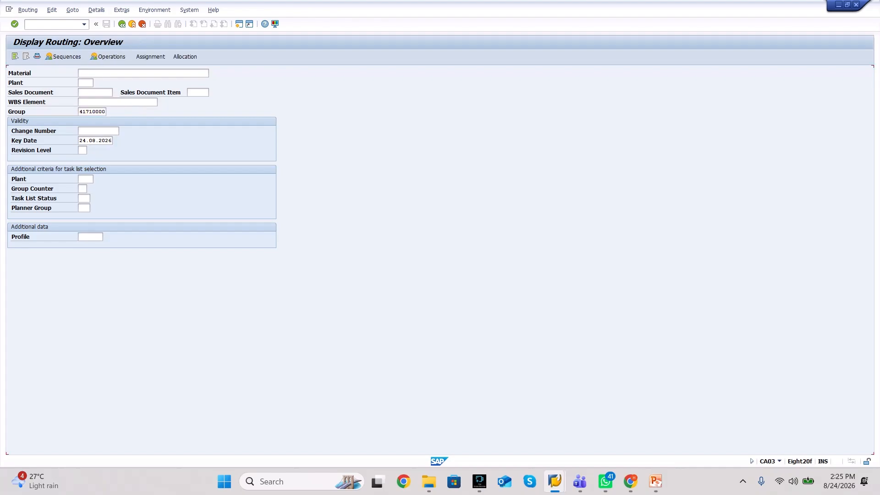
# Open the operation overview of the MTS - Packaging Line 1 routing and check the control keys of operations 0010 and 0020
pyautogui.click(20, 102)
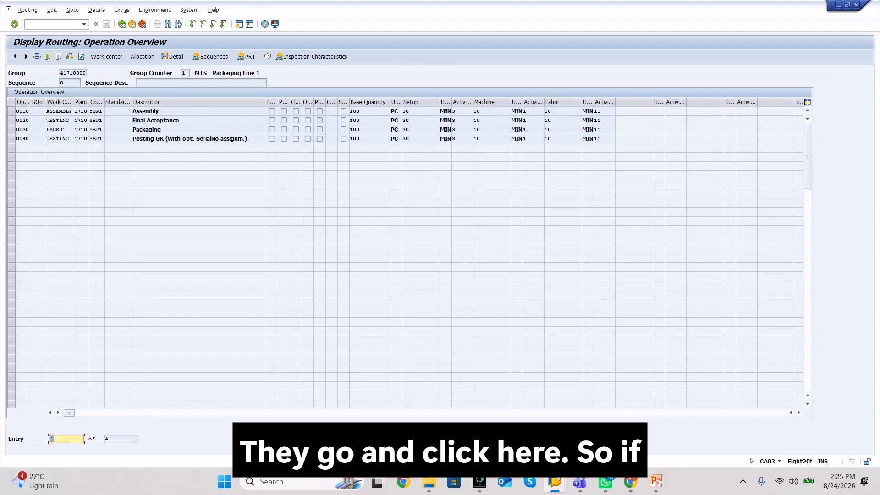
pyautogui.click(100, 111)
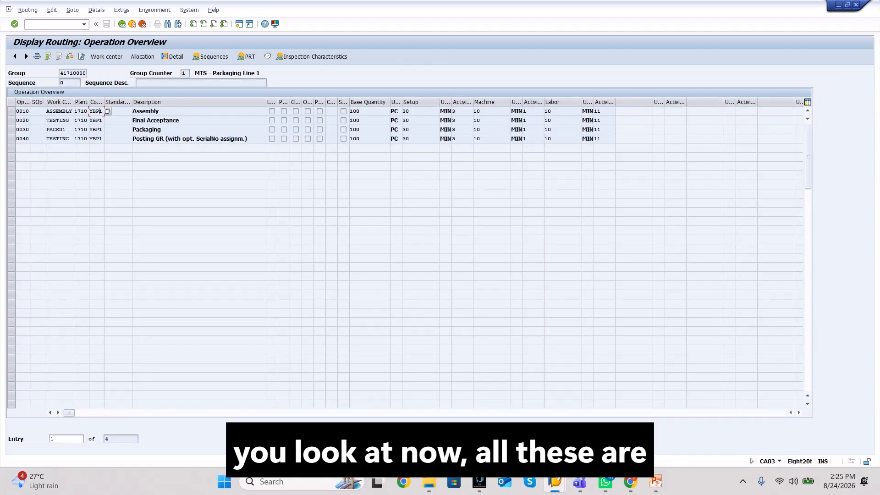
pyautogui.click(100, 121)
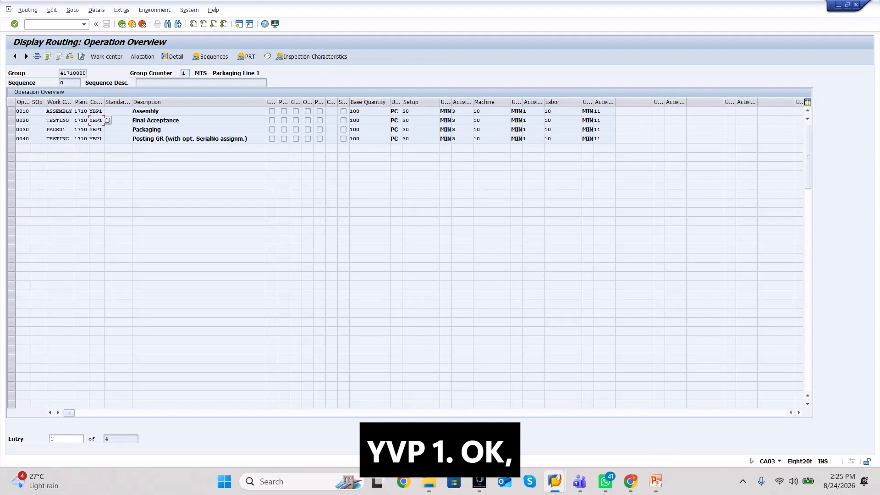